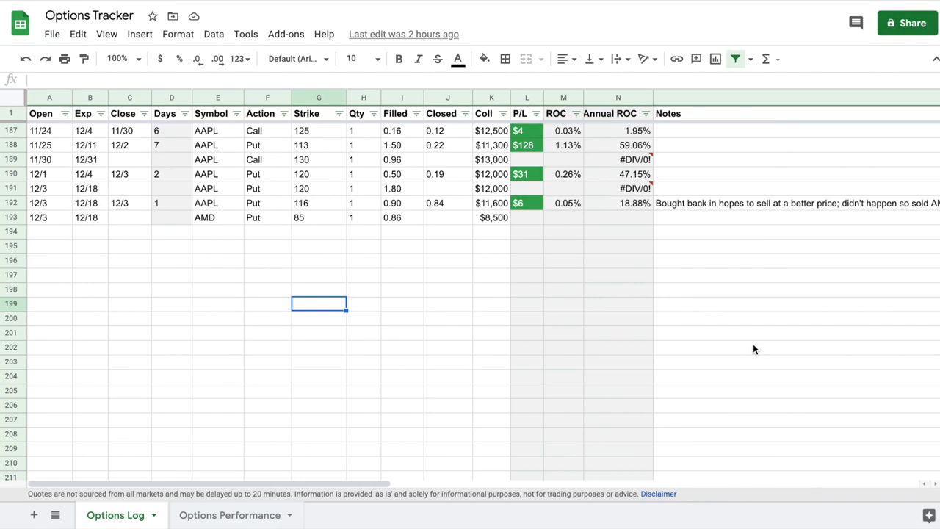
{"action": "scroll", "coordinate": [753, 343], "scroll_direction": "up", "scroll_amount": 5}
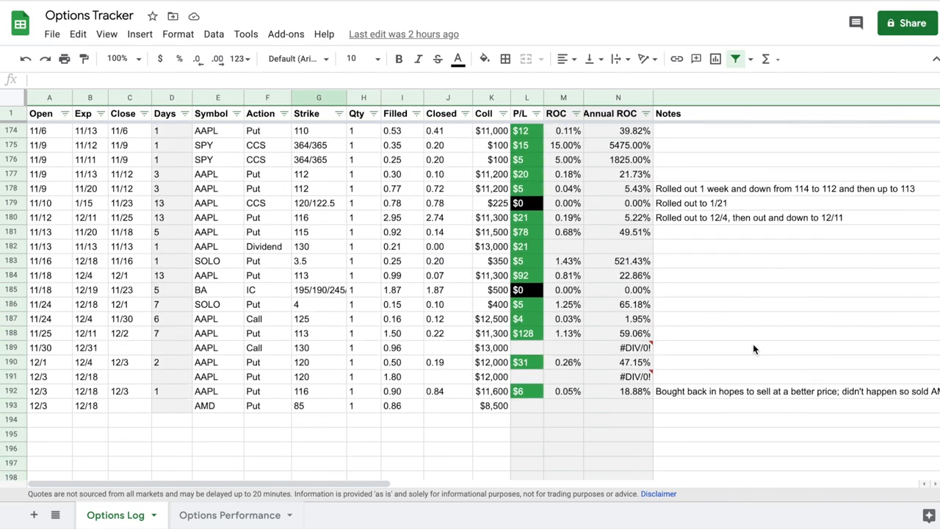
{"action": "scroll", "coordinate": [753, 348], "scroll_direction": "down", "scroll_amount": 1}
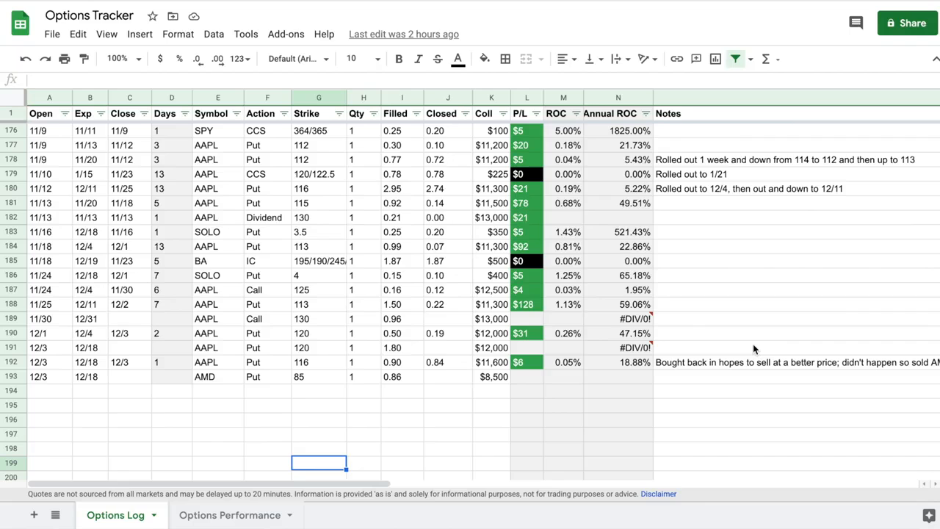
{"action": "scroll", "coordinate": [753, 349], "scroll_direction": "down", "scroll_amount": 1}
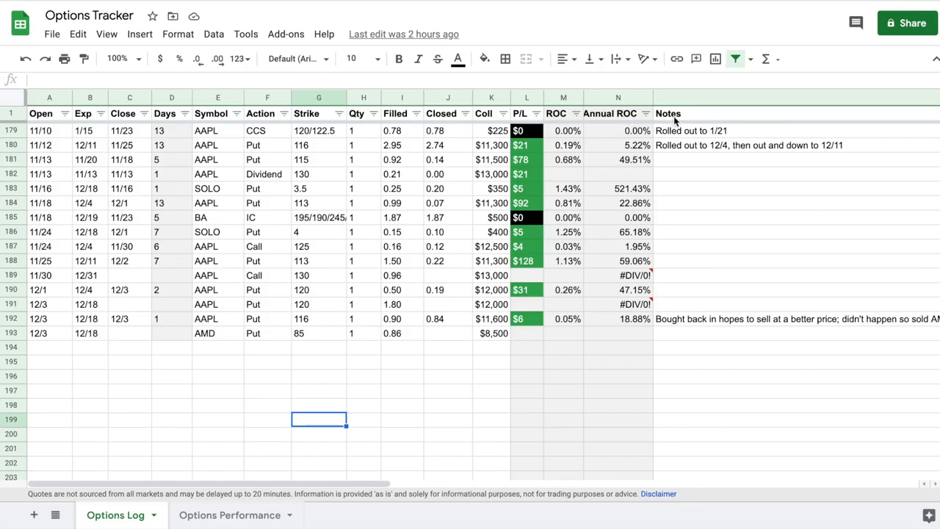
{"action": "left_click", "coordinate": [129, 332]}
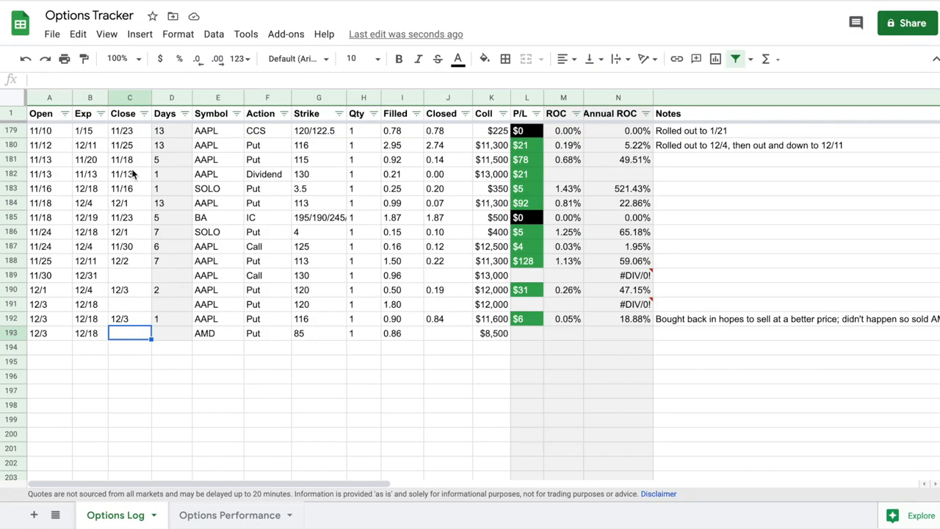
- Filter the Open column to trades dated before 11/1/2020, look over the remaining rows, and clear that filter
{"action": "left_click", "coordinate": [65, 114]}
{"action": "left_click", "coordinate": [95, 137]}
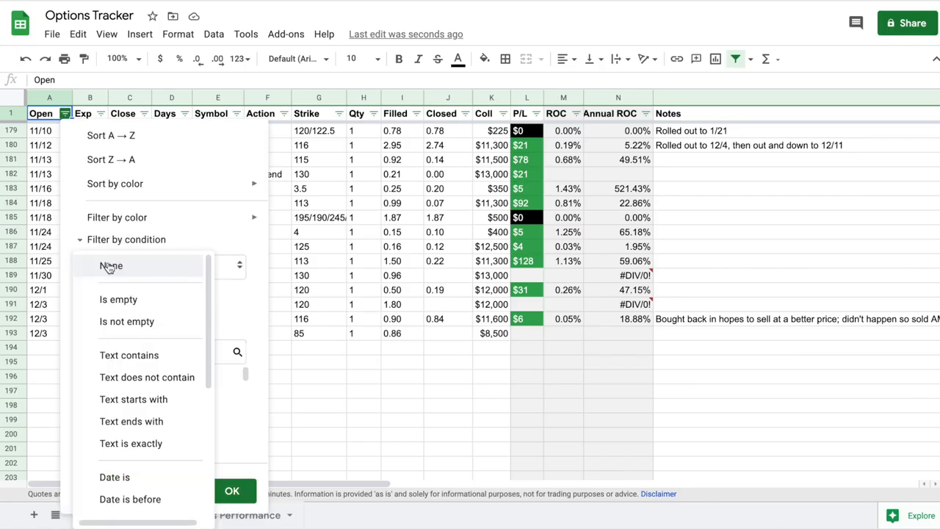
{"action": "scroll", "coordinate": [130, 452], "scroll_direction": "down", "scroll_amount": 3}
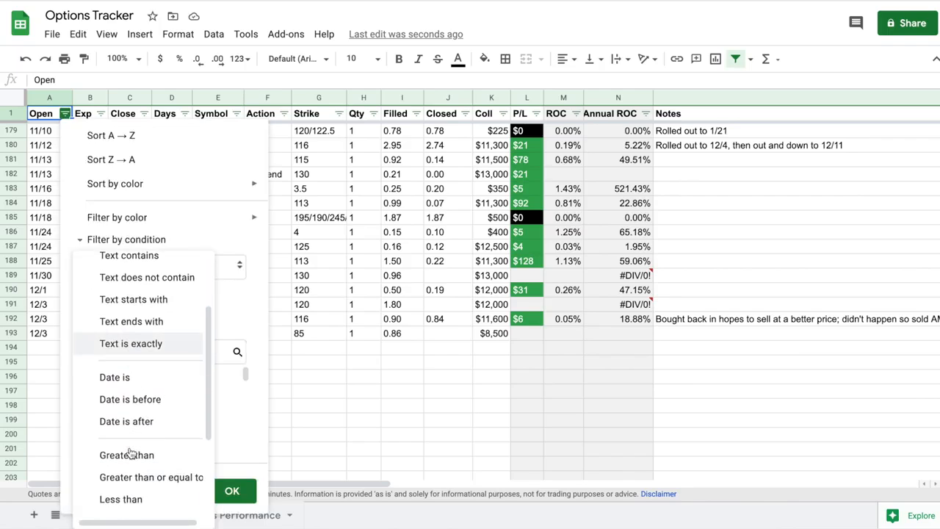
{"action": "left_click", "coordinate": [130, 399]}
{"action": "left_click", "coordinate": [162, 292]}
{"action": "left_click", "coordinate": [132, 321]}
{"action": "type", "text": "11/1/2020"}
{"action": "key", "text": "Return"}
{"action": "scroll", "coordinate": [167, 302], "scroll_direction": "up", "scroll_amount": 1}
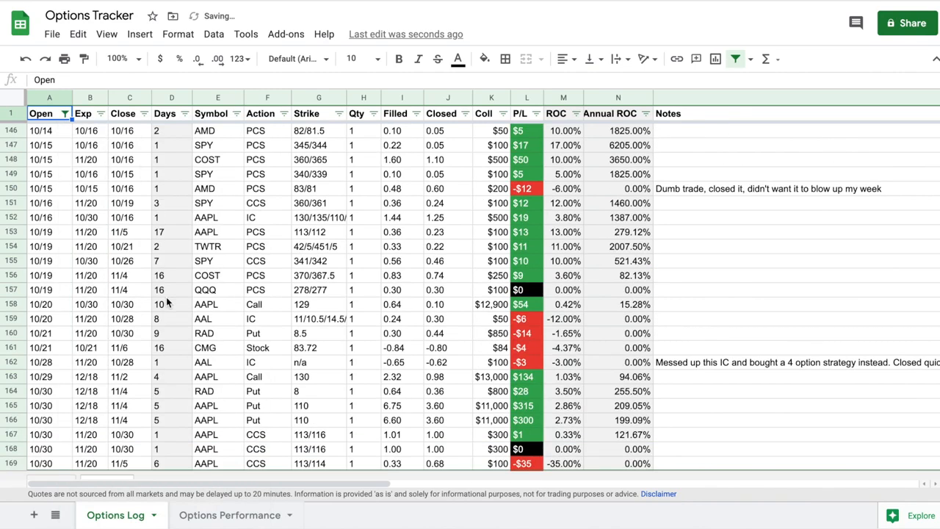
{"action": "scroll", "coordinate": [166, 302], "scroll_direction": "up", "scroll_amount": 15}
{"action": "scroll", "coordinate": [110, 257], "scroll_direction": "down", "scroll_amount": 20}
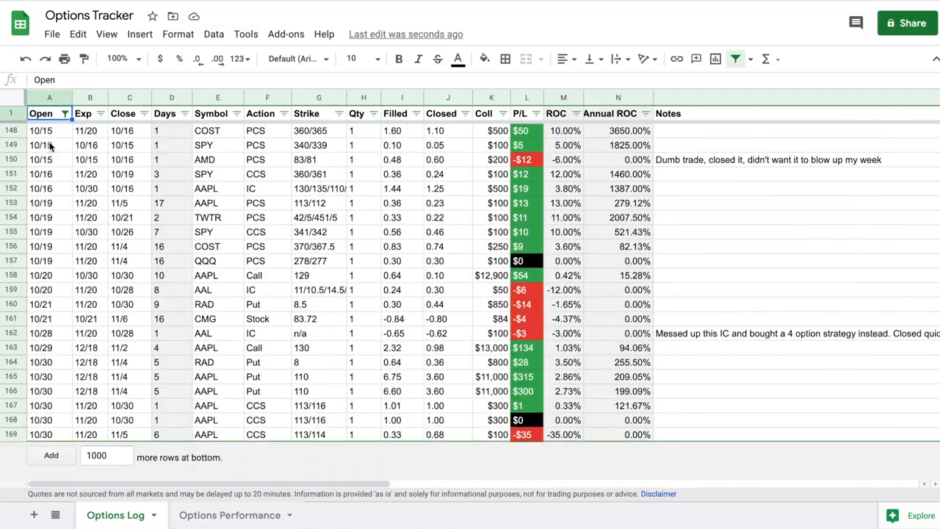
{"action": "left_click", "coordinate": [65, 113]}
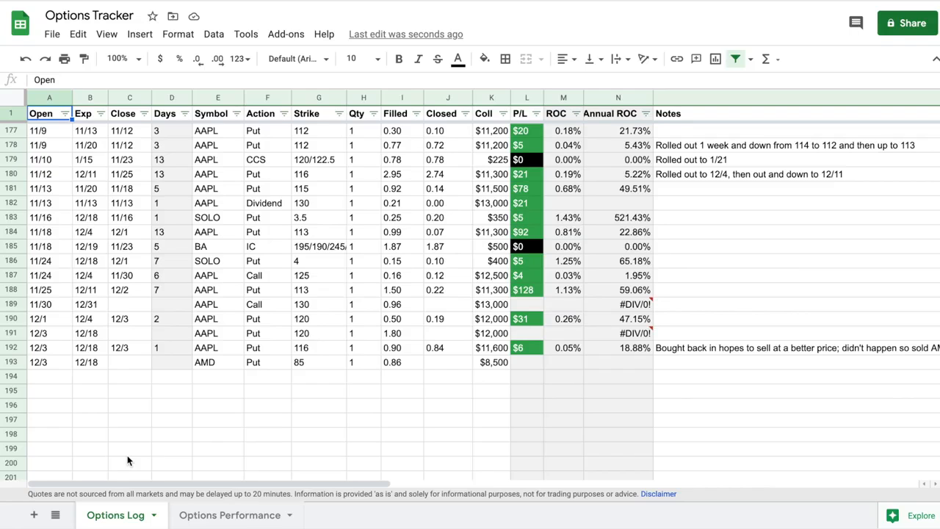
- Filter the Close column to dates in the past week and remove that filter again
{"action": "left_click", "coordinate": [144, 113]}
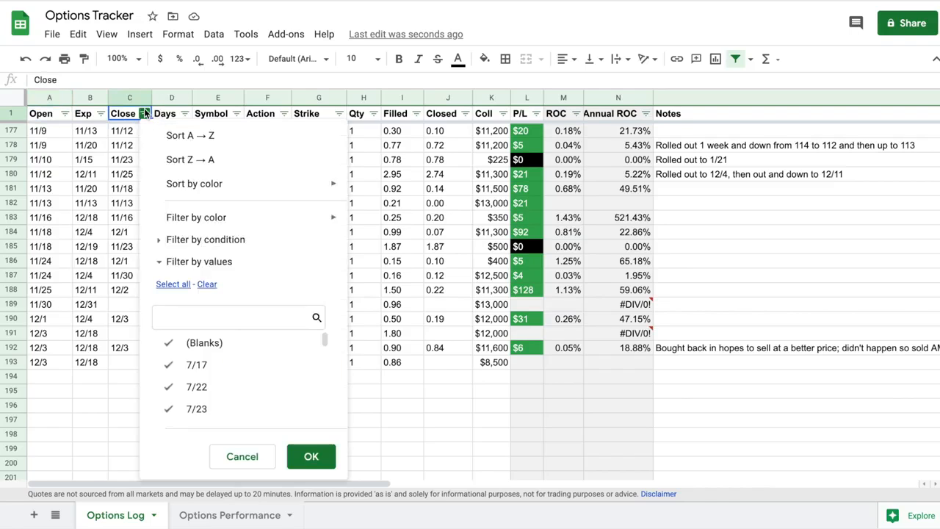
{"action": "left_click", "coordinate": [156, 240]}
{"action": "left_click", "coordinate": [177, 268]}
{"action": "left_click", "coordinate": [248, 276]}
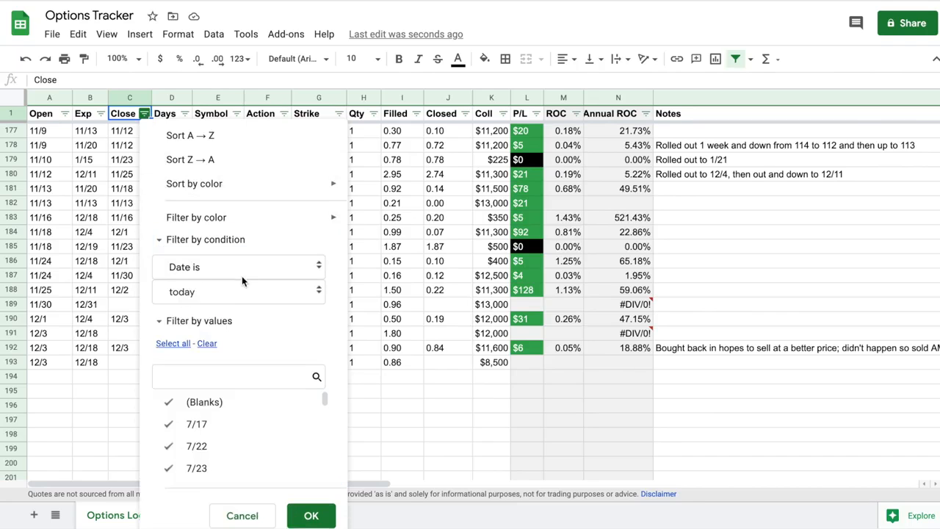
{"action": "left_click", "coordinate": [229, 298]}
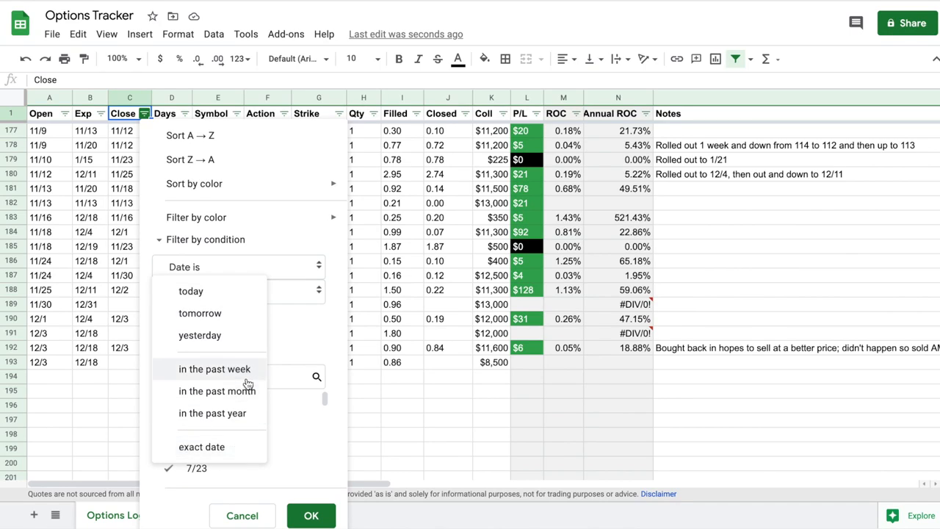
{"action": "left_click", "coordinate": [214, 369]}
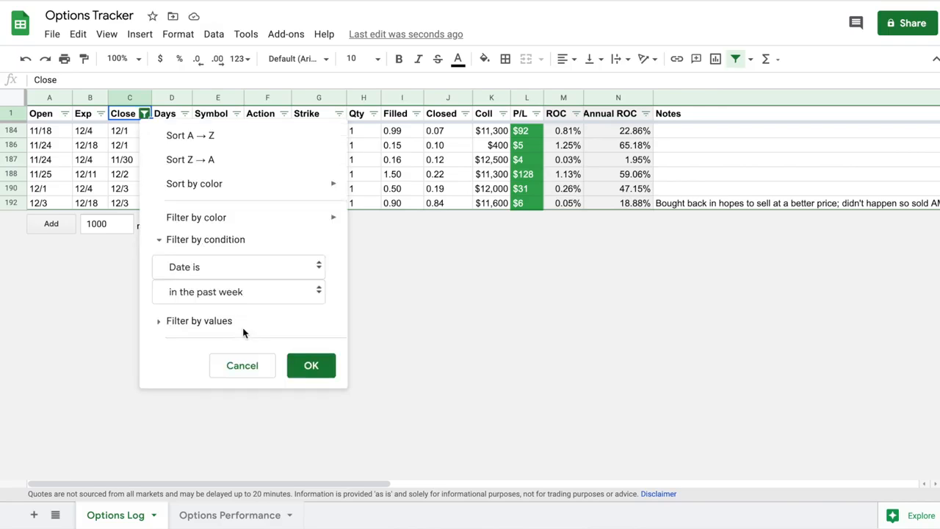
{"action": "left_click", "coordinate": [236, 370]}
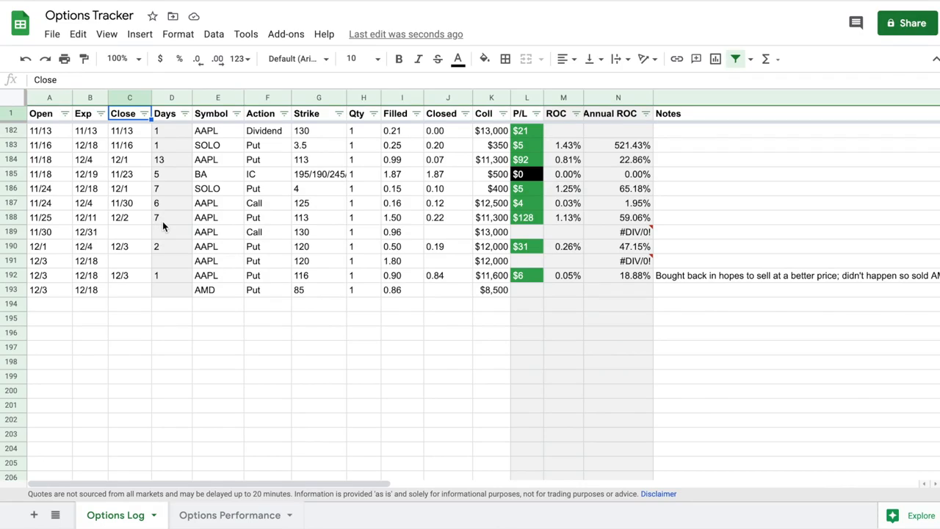
- Filter the Symbol column by values so that only AAPL trades are listed
{"action": "left_click", "coordinate": [236, 114]}
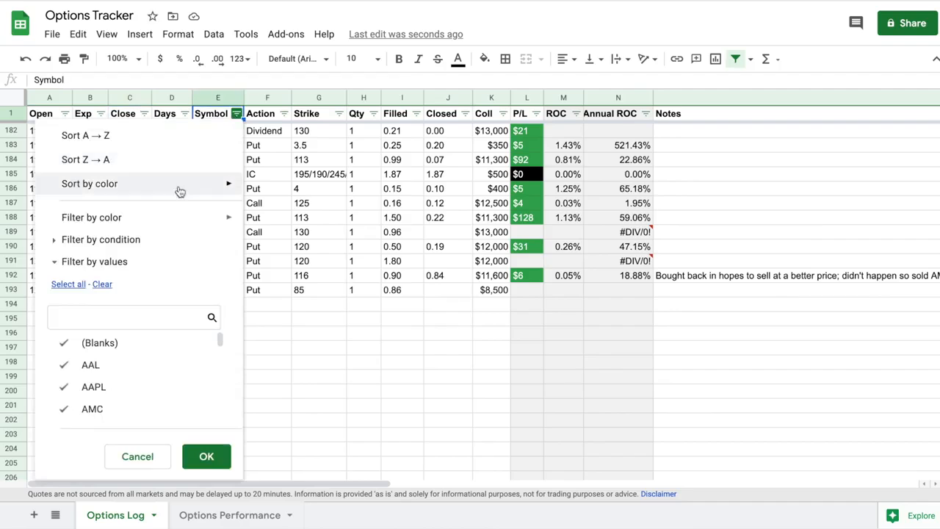
{"action": "left_click", "coordinate": [103, 285]}
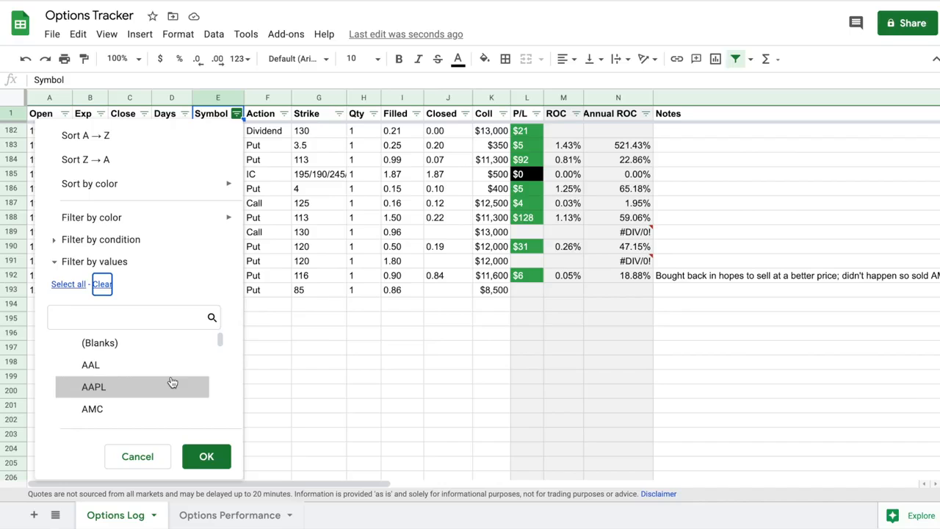
{"action": "scroll", "coordinate": [171, 382], "scroll_direction": "down", "scroll_amount": 5}
{"action": "scroll", "coordinate": [171, 382], "scroll_direction": "up", "scroll_amount": 5}
{"action": "scroll", "coordinate": [172, 382], "scroll_direction": "up", "scroll_amount": 1}
{"action": "scroll", "coordinate": [172, 382], "scroll_direction": "down", "scroll_amount": 2}
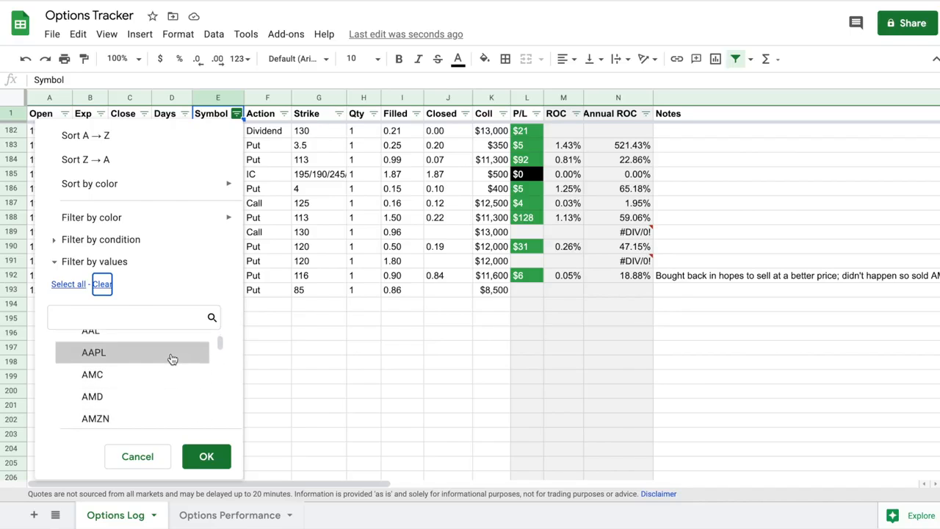
{"action": "left_click", "coordinate": [172, 353]}
{"action": "left_click", "coordinate": [207, 456]}
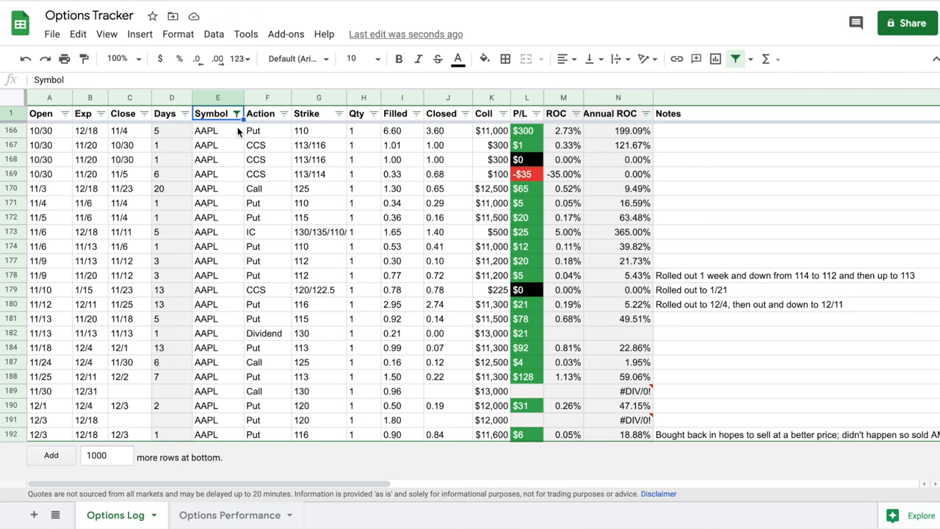
- Undo the AAPL filter on the Symbol column
{"action": "left_click", "coordinate": [215, 177]}
{"action": "key", "text": "ctrl+z"}
{"action": "scroll", "coordinate": [301, 205], "scroll_direction": "down", "scroll_amount": 3}
{"action": "scroll", "coordinate": [300, 204], "scroll_direction": "down", "scroll_amount": 3}
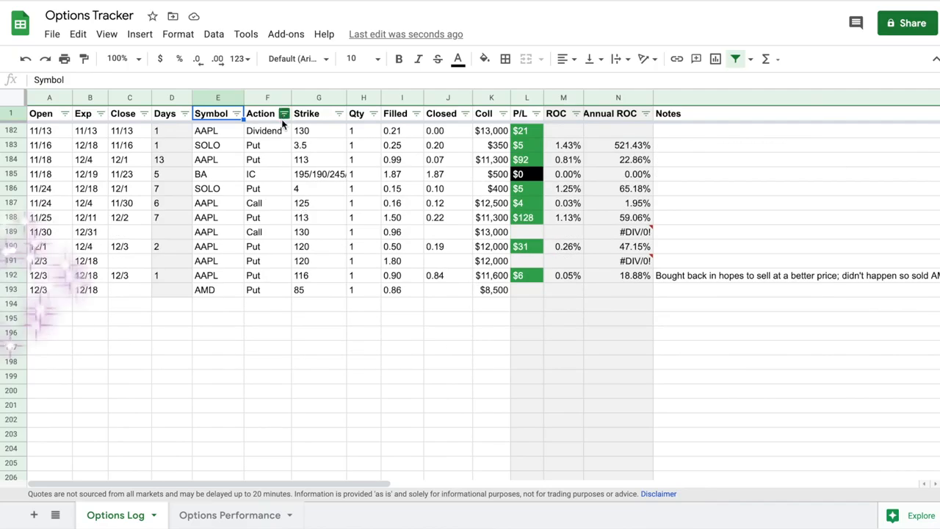
- Filter the Action column by values so that only Call trades are listed
{"action": "scroll", "coordinate": [272, 120], "scroll_direction": "up", "scroll_amount": 1}
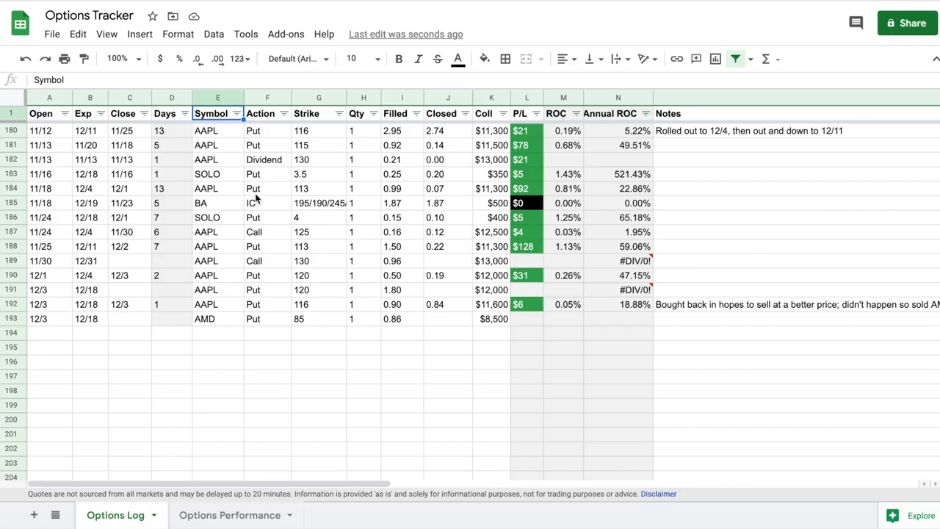
{"action": "scroll", "coordinate": [256, 210], "scroll_direction": "up", "scroll_amount": 7}
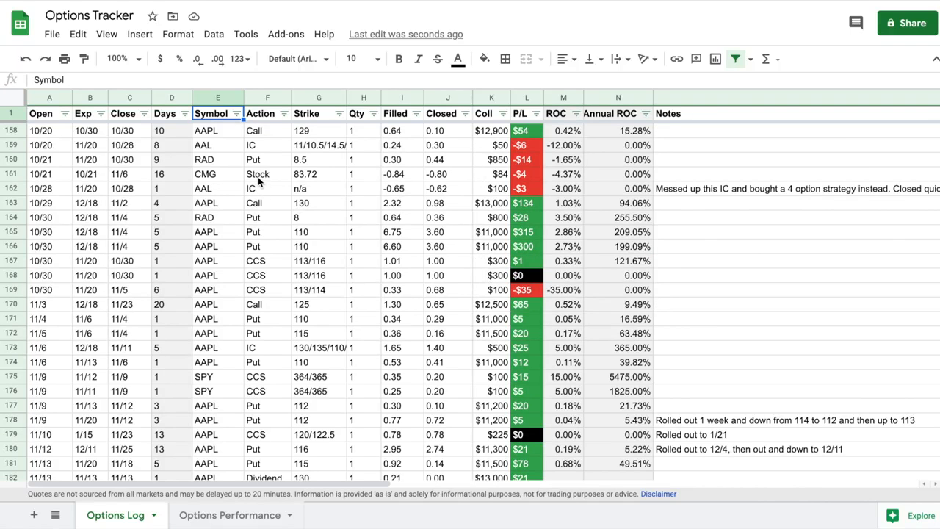
{"action": "scroll", "coordinate": [258, 177], "scroll_direction": "up", "scroll_amount": 3}
{"action": "left_click", "coordinate": [284, 114]}
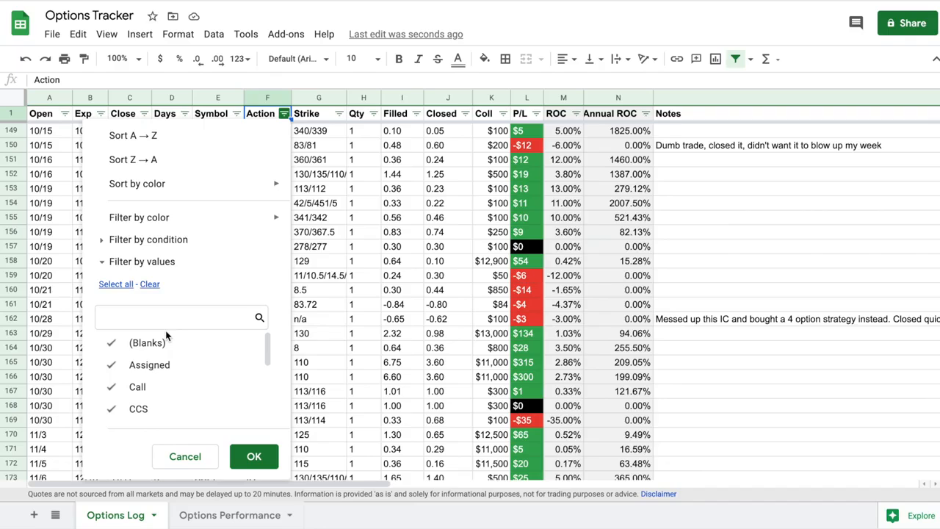
{"action": "left_click", "coordinate": [149, 284]}
{"action": "scroll", "coordinate": [140, 387], "scroll_direction": "down", "scroll_amount": 1}
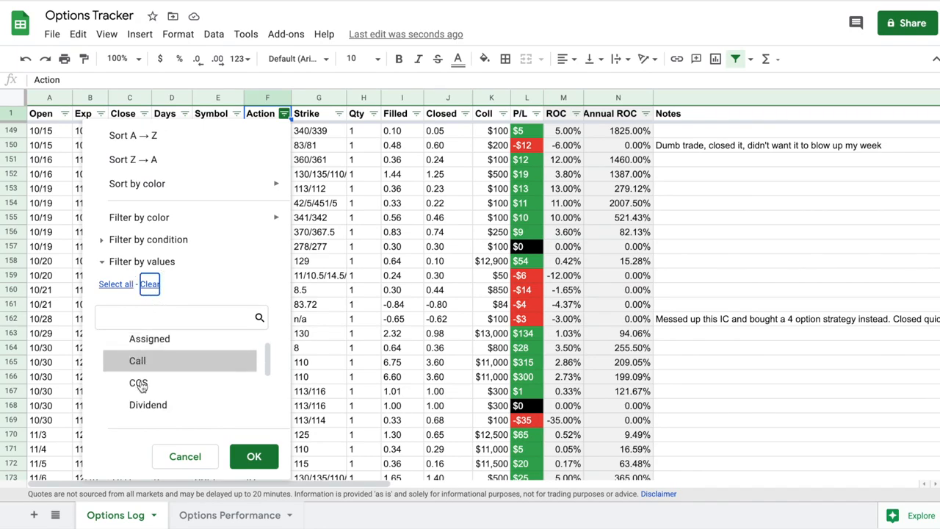
{"action": "left_click", "coordinate": [150, 364]}
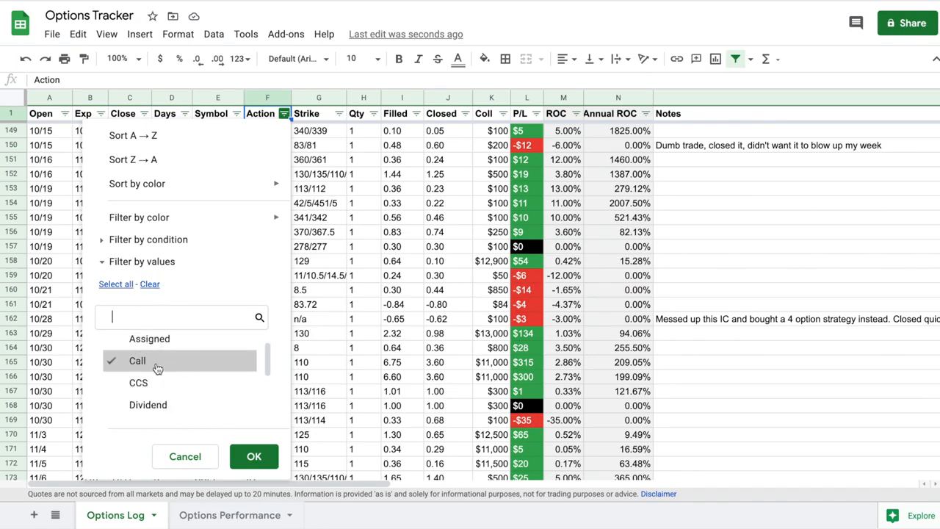
{"action": "left_click", "coordinate": [254, 456]}
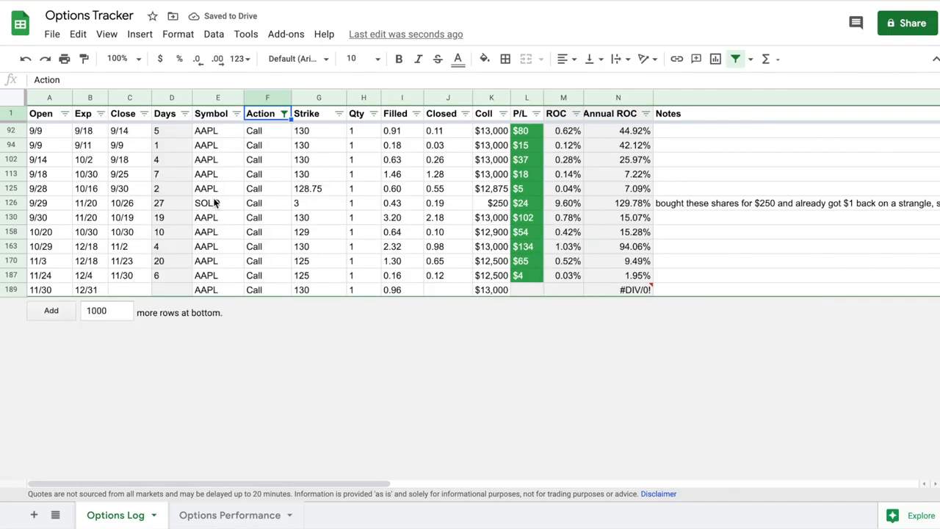
- Narrow the listed Call trades further by excluding AAPL in the Symbol column's value filter
{"action": "left_click", "coordinate": [236, 114]}
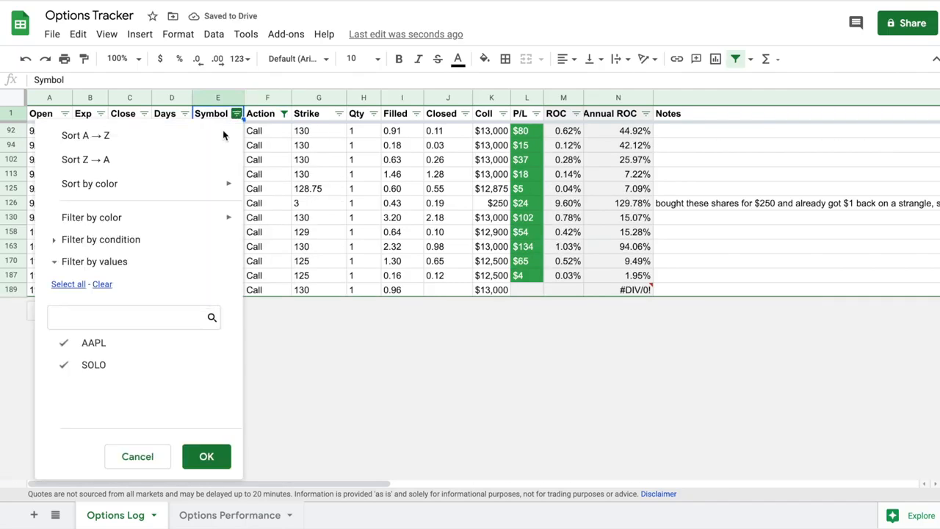
{"action": "left_click", "coordinate": [63, 343]}
{"action": "left_click", "coordinate": [205, 457]}
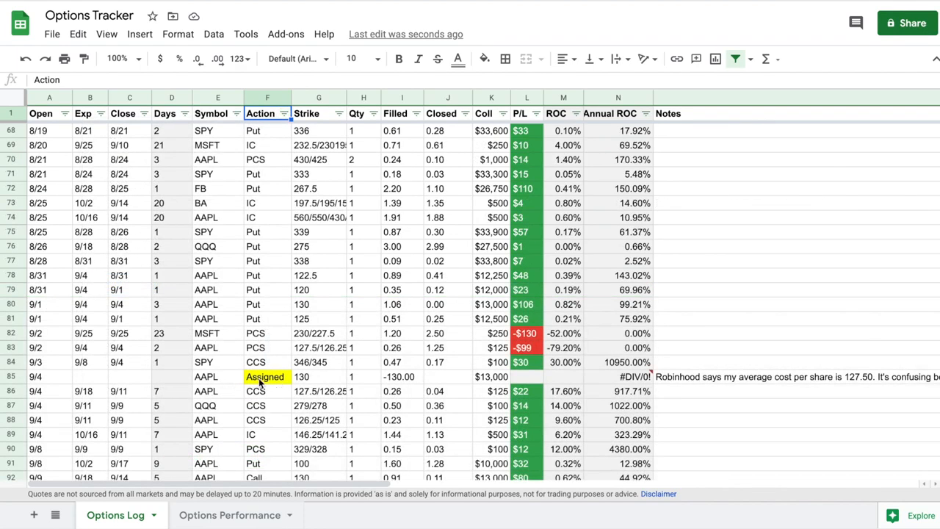
- Review the AAPL put assigned on 9/4 and enter -130 as the Closed price in the Assigned row (J85)
{"action": "scroll", "coordinate": [147, 375], "scroll_direction": "down", "scroll_amount": 1}
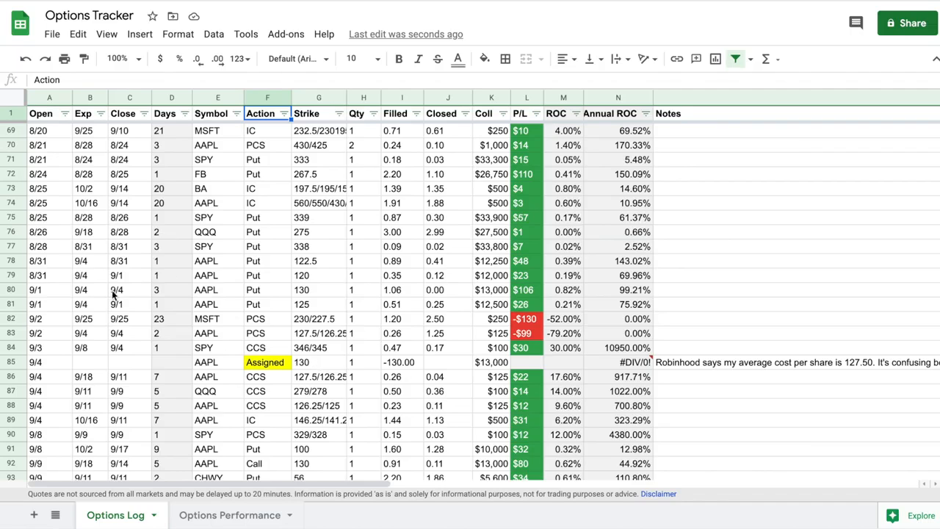
{"action": "left_click", "coordinate": [254, 292]}
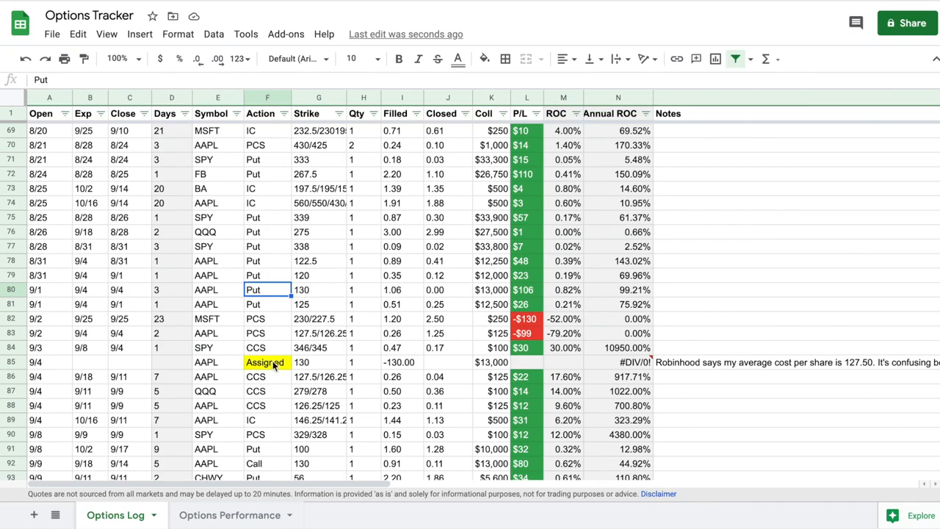
{"action": "left_click", "coordinate": [396, 362]}
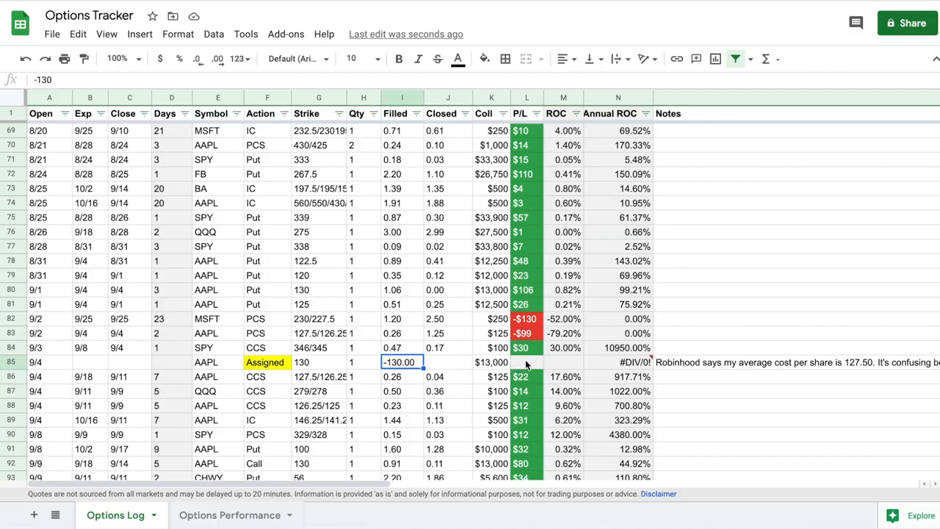
{"action": "left_click", "coordinate": [443, 366]}
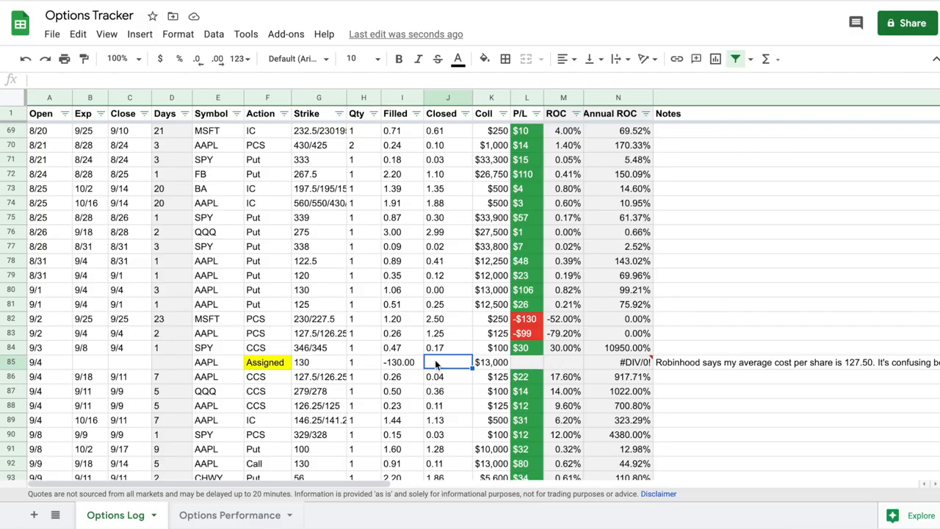
{"action": "type", "text": "-130"}
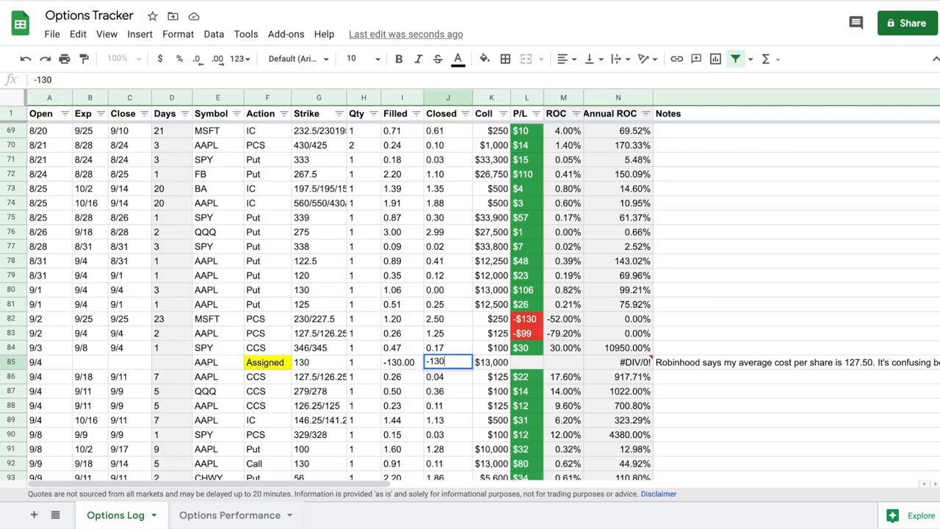
{"action": "key", "text": "Tab"}
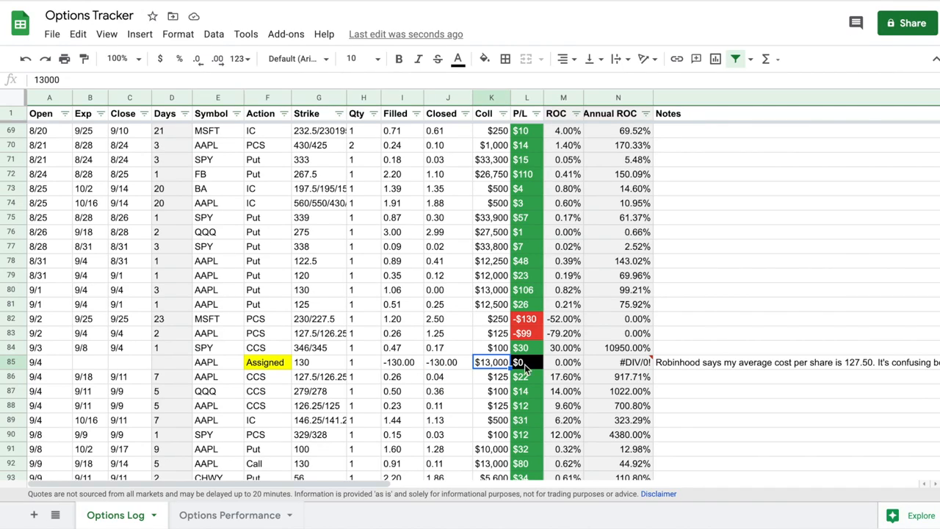
- Change the Closed price of the Assigned AAPL row (J85) to -135
{"action": "left_click", "coordinate": [443, 365]}
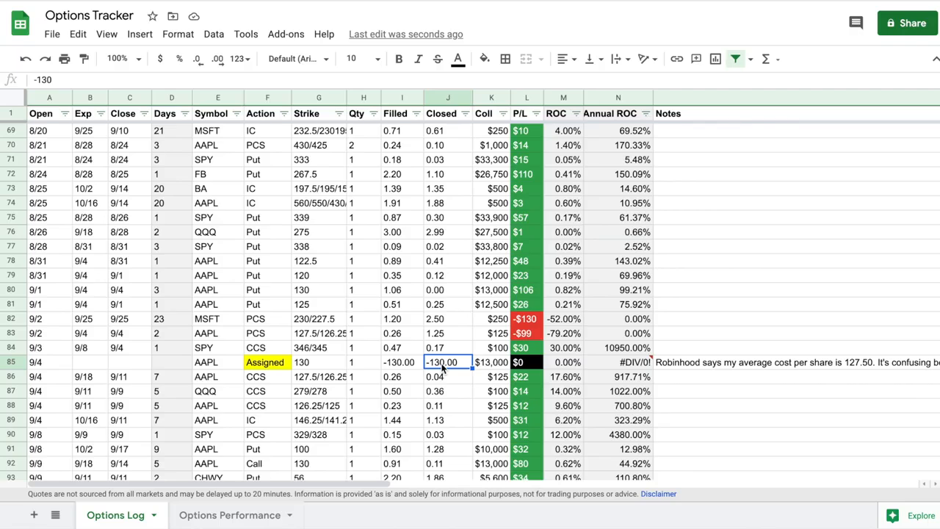
{"action": "key", "text": "BackSpace"}
{"action": "type", "text": "-135"}
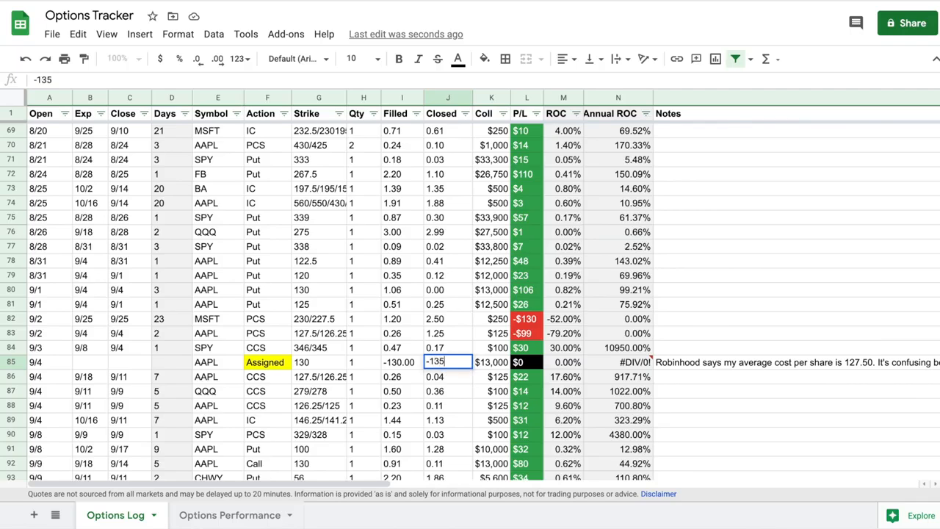
{"action": "key", "text": "Tab"}
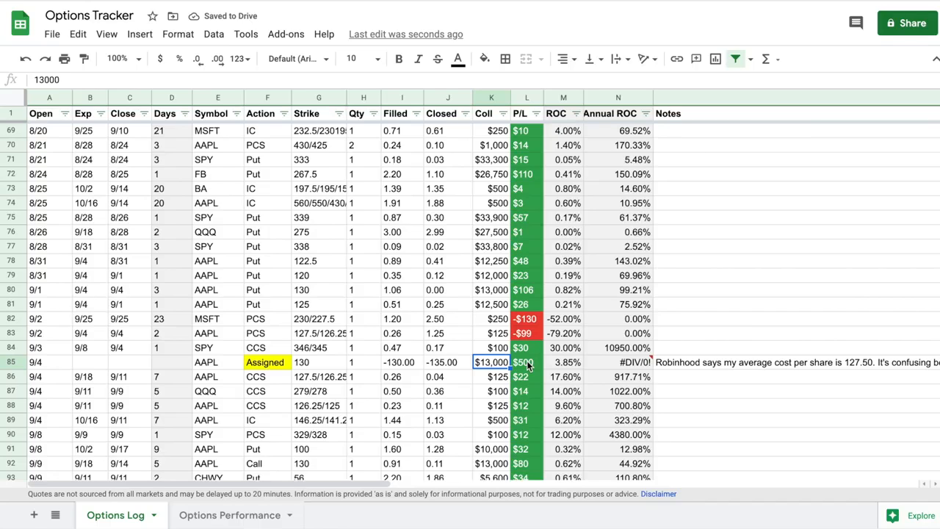
- Clear the Closed price in the Assigned AAPL row (J85)
{"action": "left_click", "coordinate": [441, 364]}
{"action": "key", "text": "Delete"}
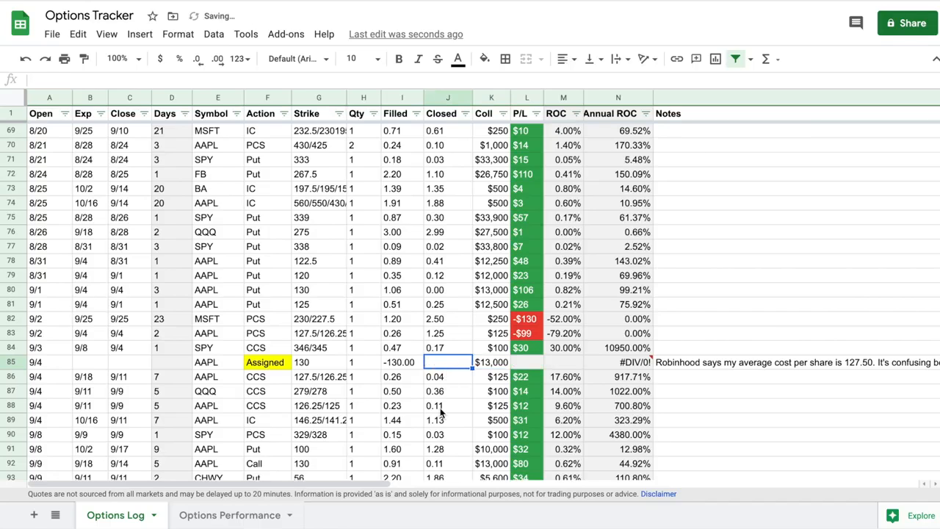
{"action": "left_click", "coordinate": [441, 414]}
{"action": "left_click", "coordinate": [438, 361]}
- Enter Assigned in the Action column of the first empty row below the last trade (F194)
{"action": "scroll", "coordinate": [256, 370], "scroll_direction": "down", "scroll_amount": 20}
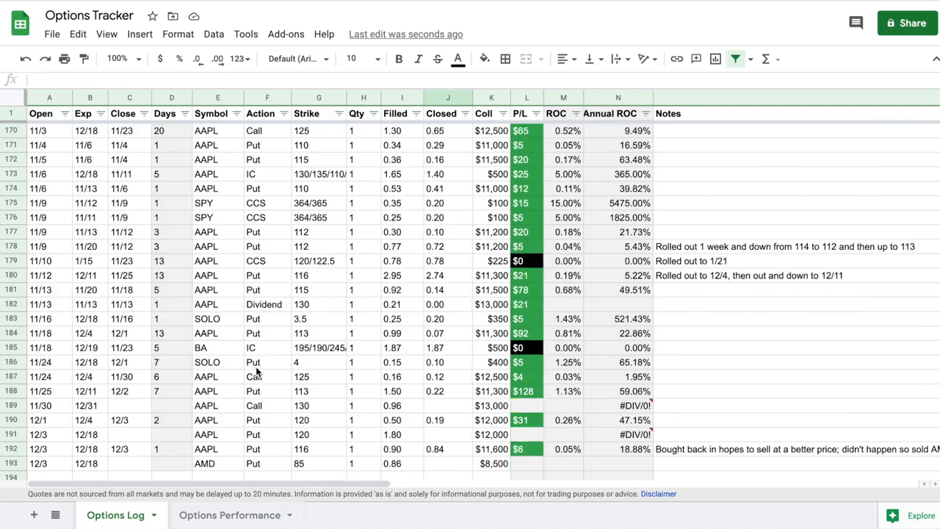
{"action": "scroll", "coordinate": [255, 371], "scroll_direction": "up", "scroll_amount": 1}
{"action": "left_click", "coordinate": [256, 263]}
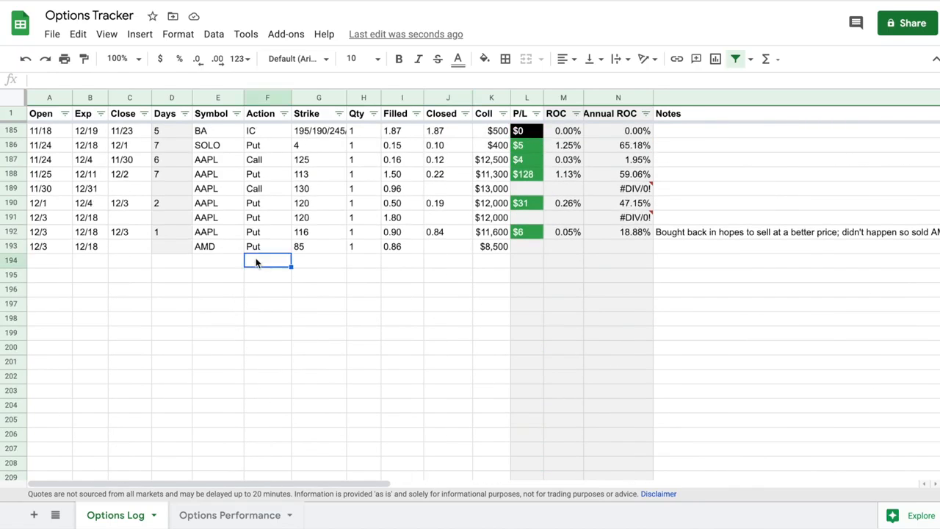
{"action": "type", "text": "Assigned"}
{"action": "key", "text": "Tab"}
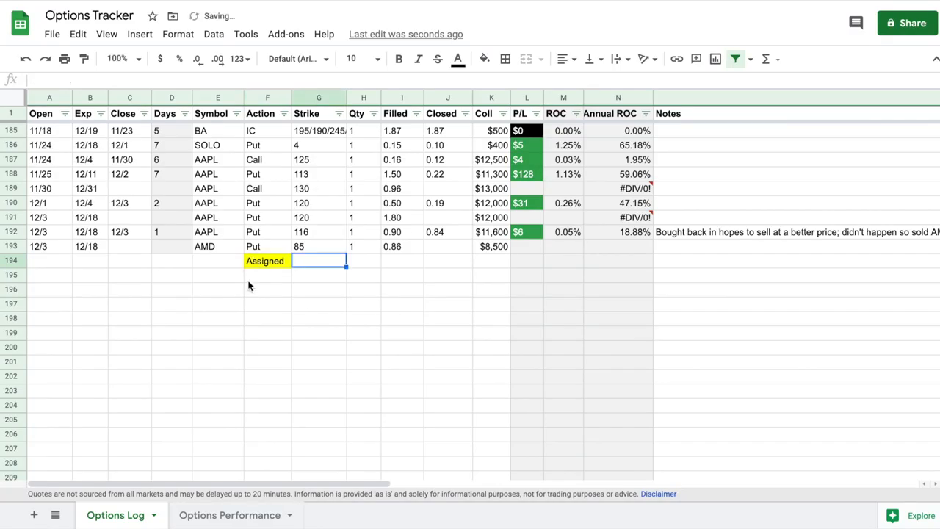
- Examine how the strikes and quantity are recorded for multi-leg trades, such as the AAPL CCS in row 179 and the BA IC in row 185
{"action": "scroll", "coordinate": [312, 305], "scroll_direction": "up", "scroll_amount": 20}
{"action": "scroll", "coordinate": [311, 301], "scroll_direction": "up", "scroll_amount": 10}
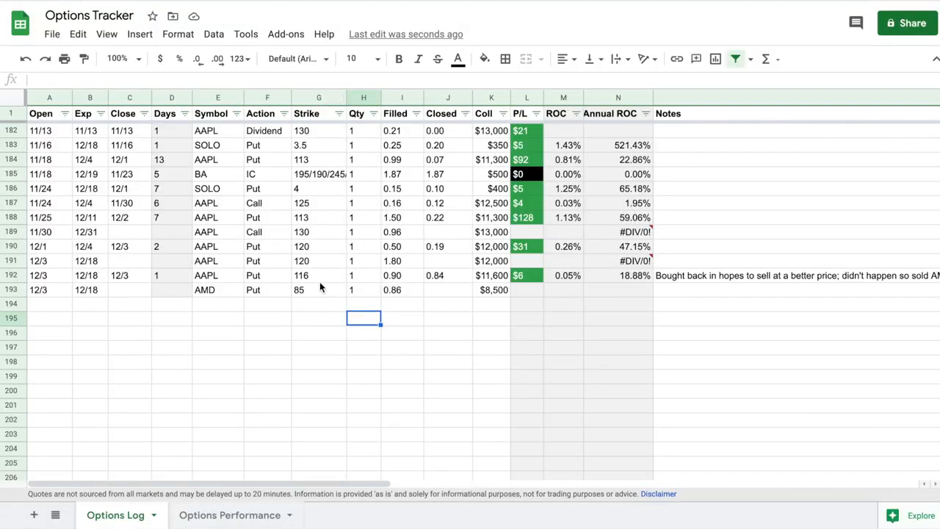
{"action": "scroll", "coordinate": [320, 283], "scroll_direction": "up", "scroll_amount": 4}
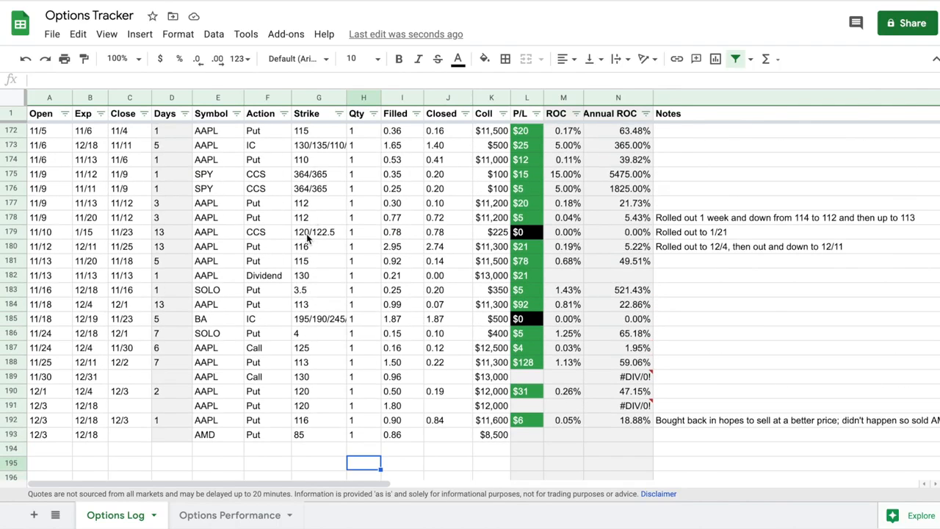
{"action": "left_click", "coordinate": [326, 232]}
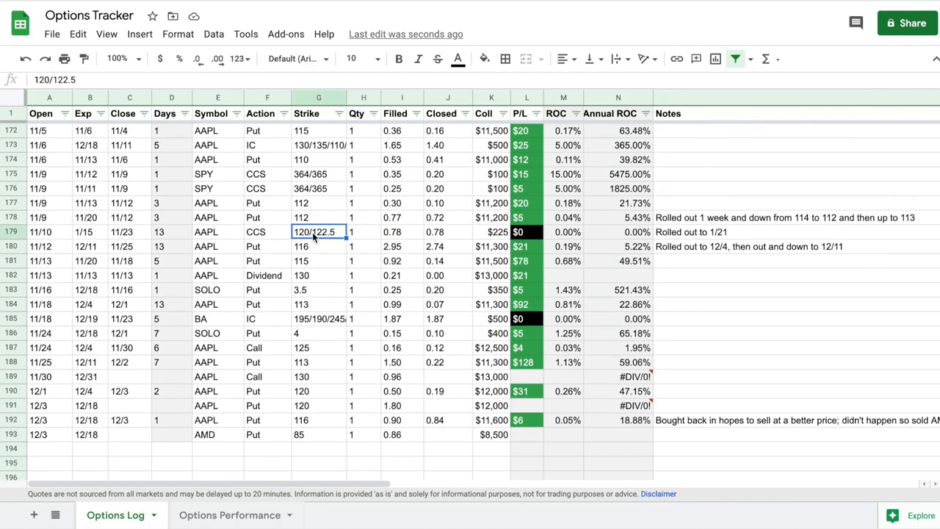
{"action": "left_click", "coordinate": [320, 319]}
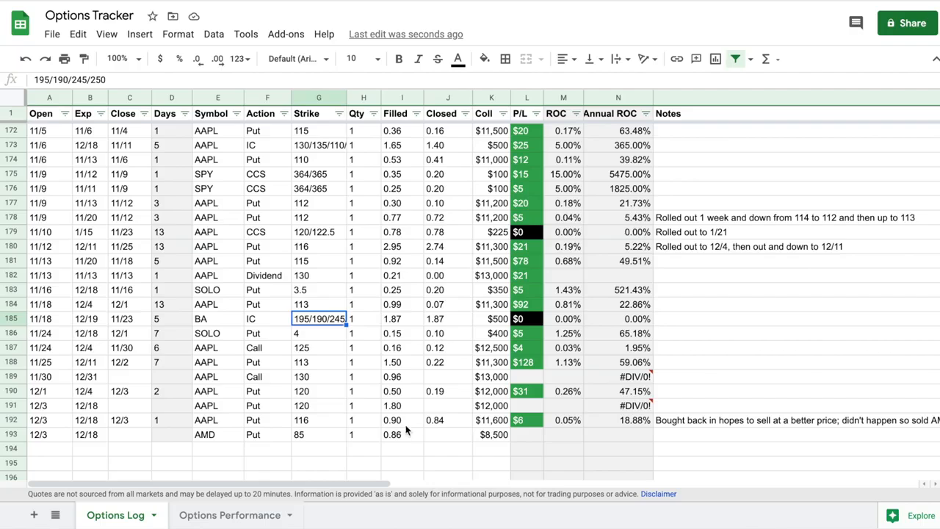
{"action": "left_click", "coordinate": [379, 466]}
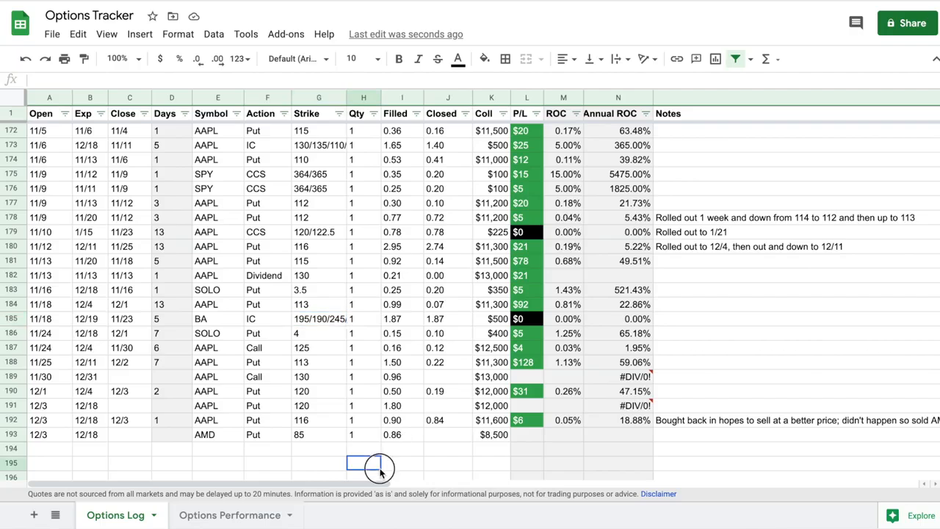
{"action": "left_click", "coordinate": [357, 321]}
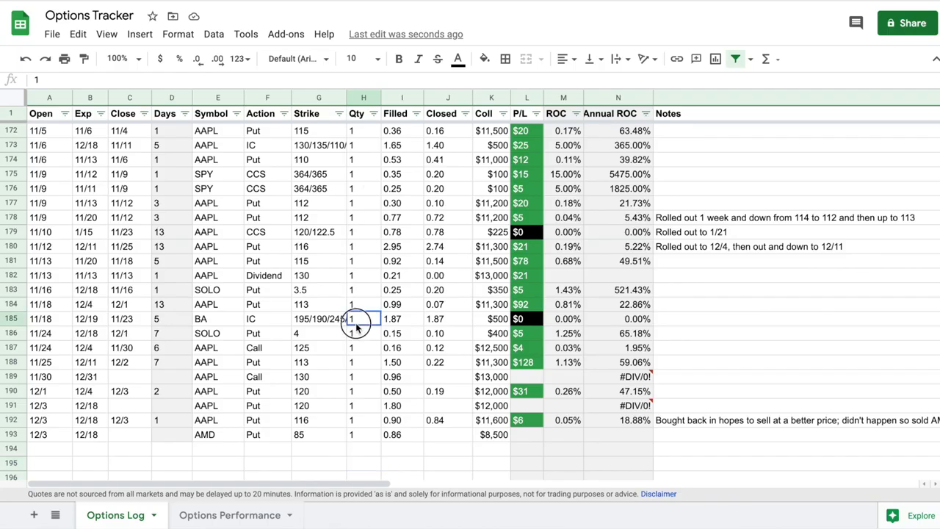
{"action": "key", "text": "Down"}
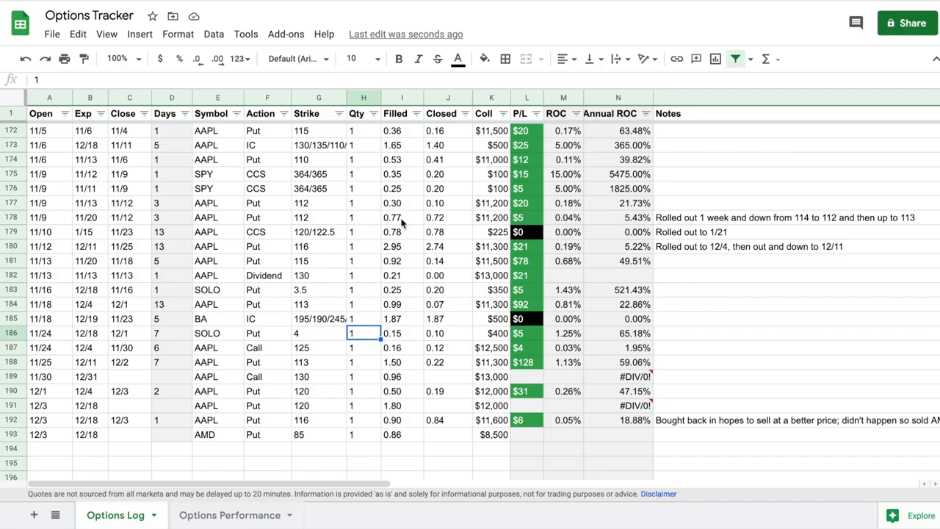
{"action": "scroll", "coordinate": [401, 222], "scroll_direction": "down", "scroll_amount": 1}
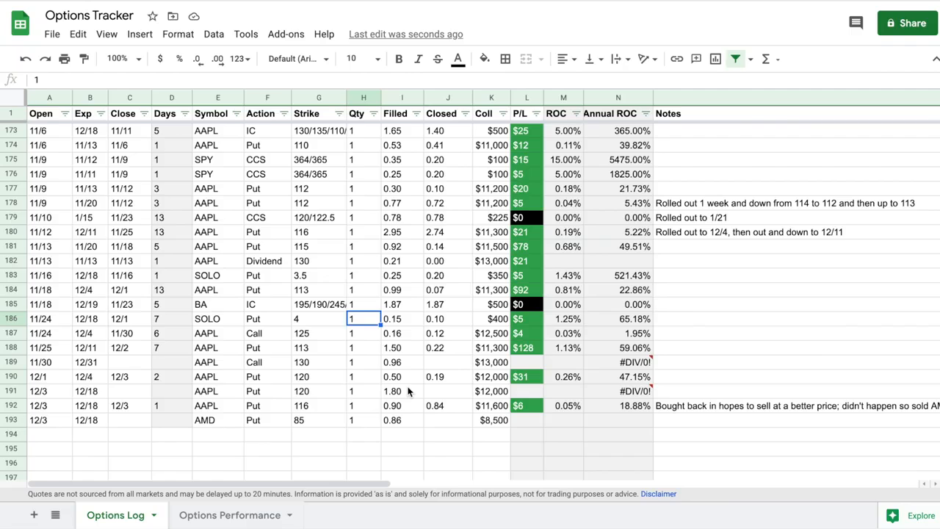
- Inspect the Filled price formulas of the rolled AAPL trades in rows 178 and 179, and the Closed price in row 179
{"action": "left_click", "coordinate": [403, 306]}
{"action": "left_click", "coordinate": [394, 203]}
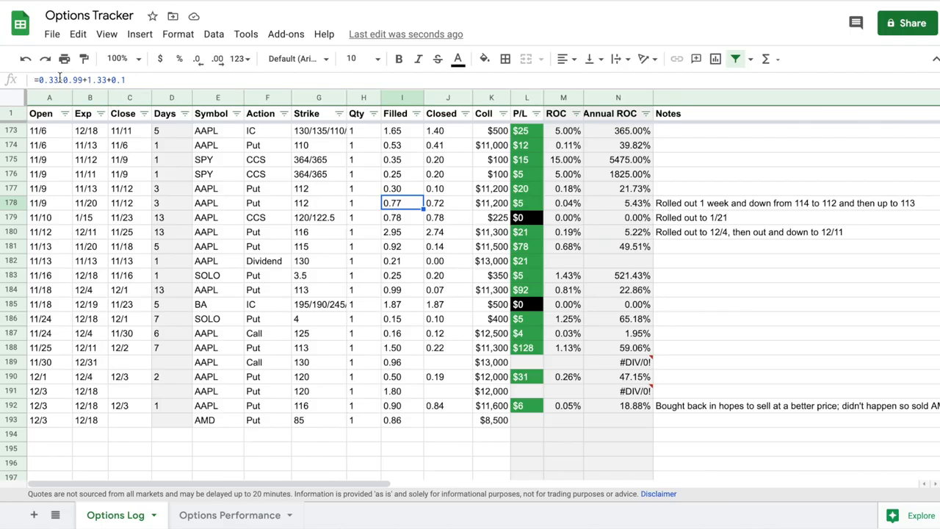
{"action": "left_click", "coordinate": [389, 219]}
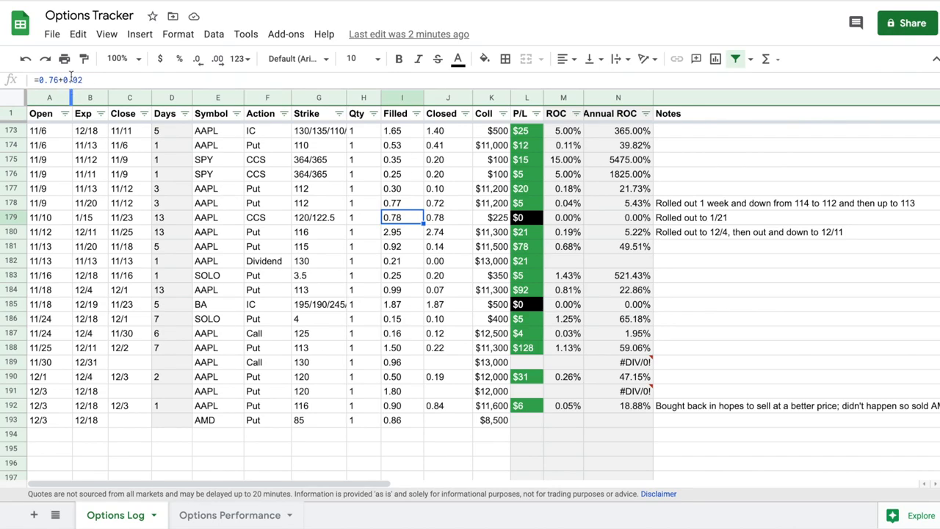
{"action": "key", "text": "Right"}
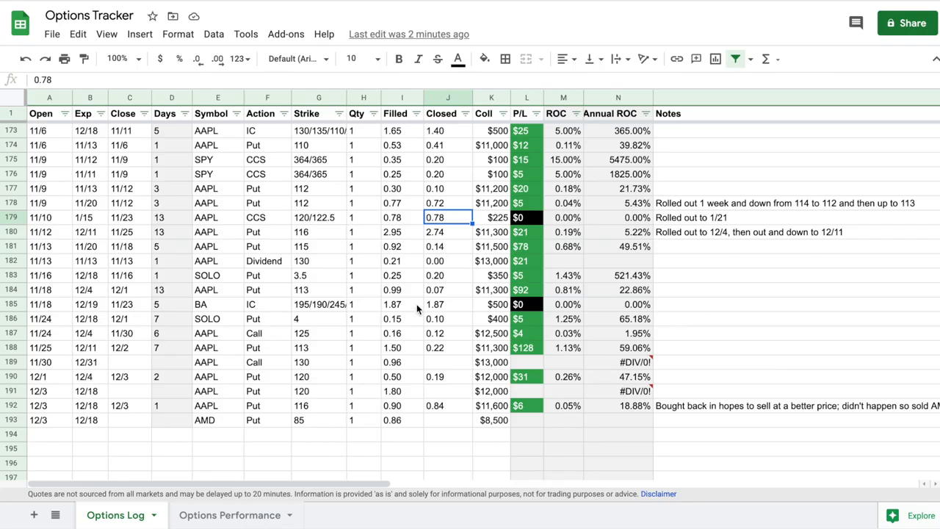
- Review how the AAPL dividend is logged in row 182, checking its Action, Filled, Closed and P/L cells
{"action": "left_click", "coordinate": [447, 262]}
{"action": "double_click", "coordinate": [256, 304]}
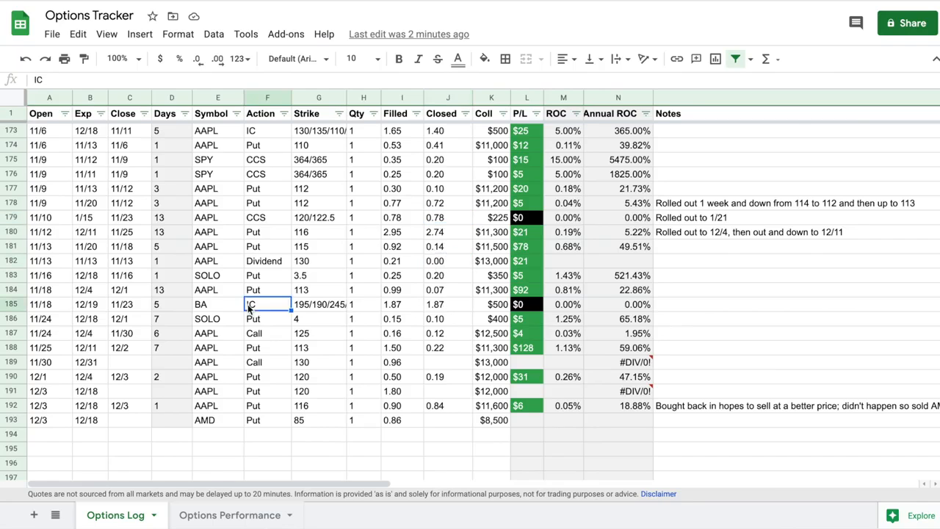
{"action": "left_click", "coordinate": [263, 291]}
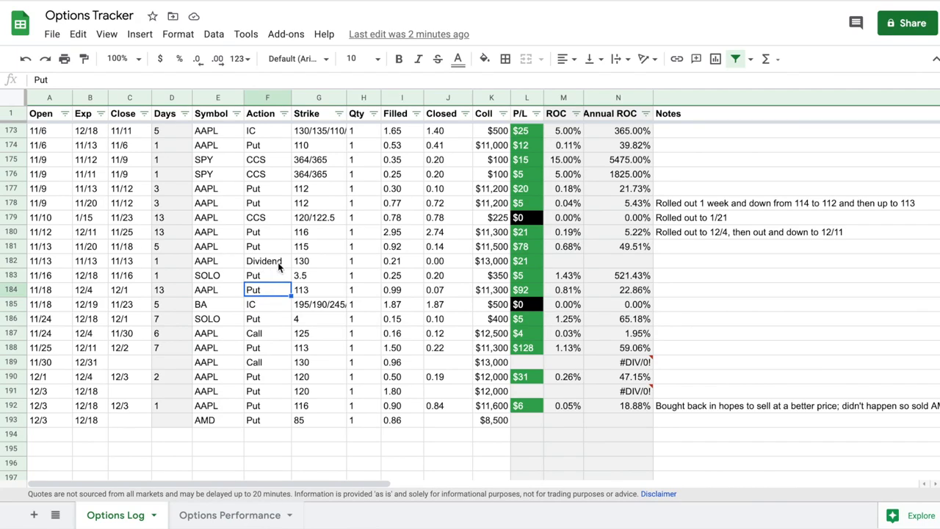
{"action": "left_click", "coordinate": [278, 262]}
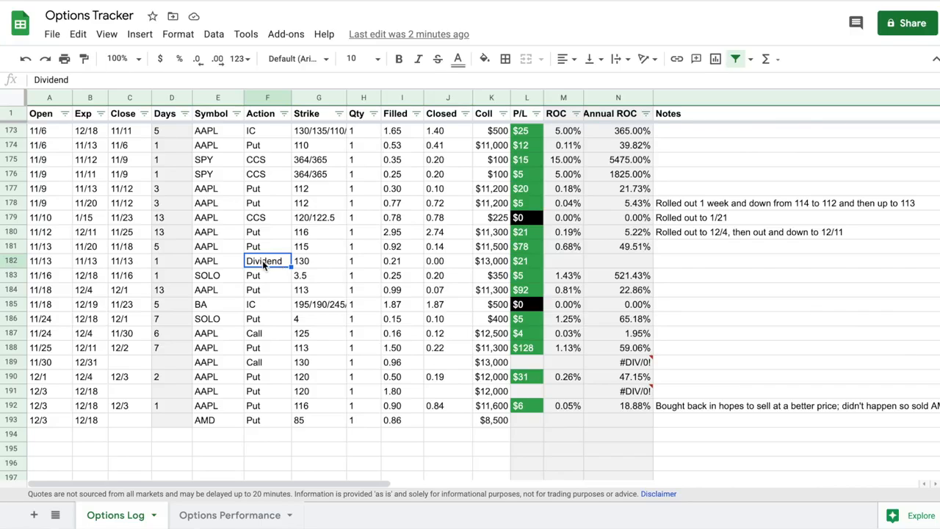
{"action": "left_click", "coordinate": [393, 262]}
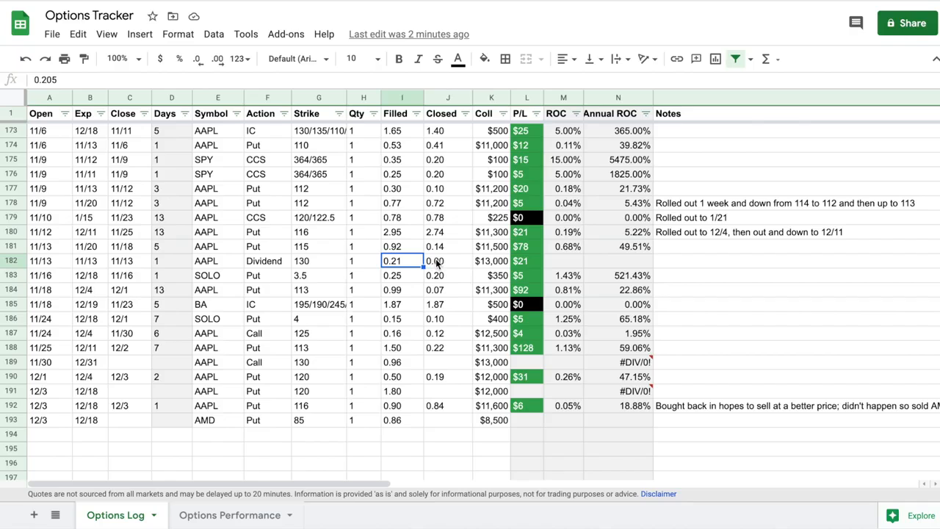
{"action": "left_click", "coordinate": [437, 263]}
{"action": "left_click", "coordinate": [529, 263]}
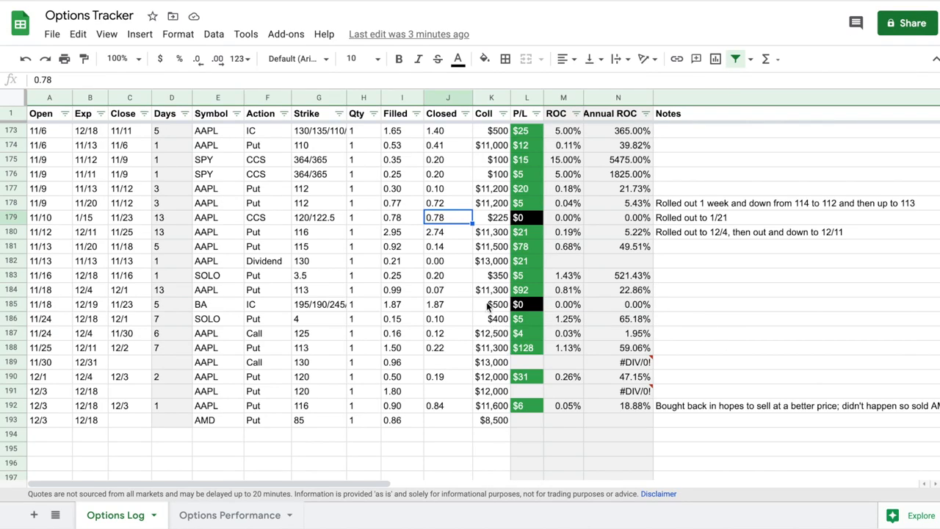
- Check the strikes and collateral of the BA IC in row 185, and scan the colour-coded P/L column across the October to December trades
{"action": "left_click", "coordinate": [317, 305]}
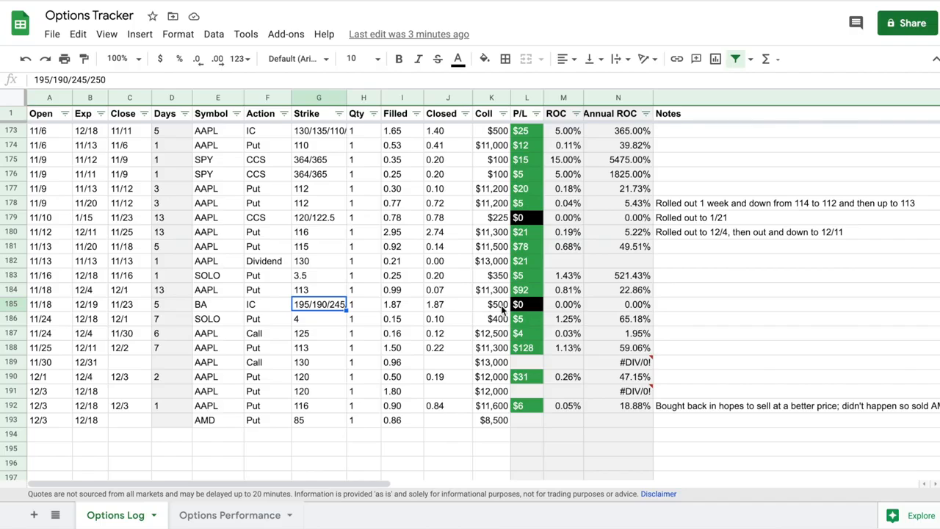
{"action": "left_click", "coordinate": [503, 307]}
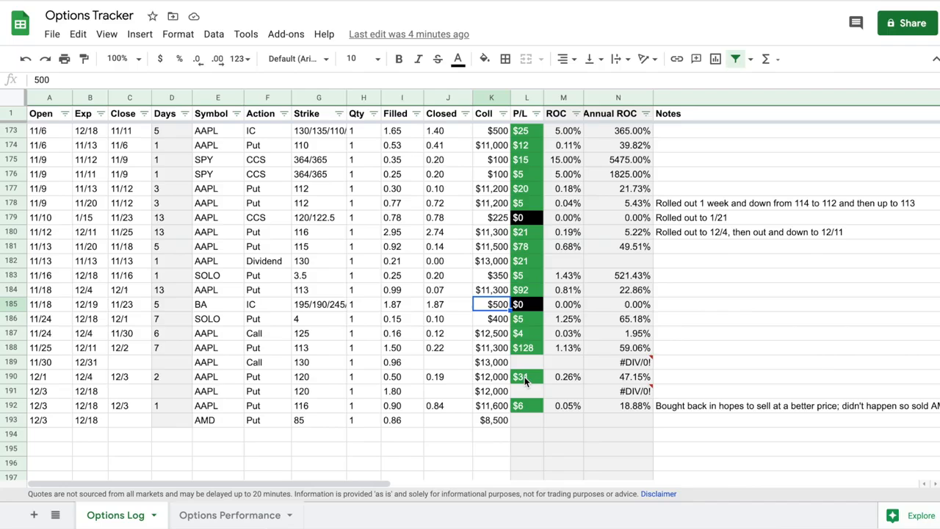
{"action": "scroll", "coordinate": [524, 377], "scroll_direction": "up", "scroll_amount": 1}
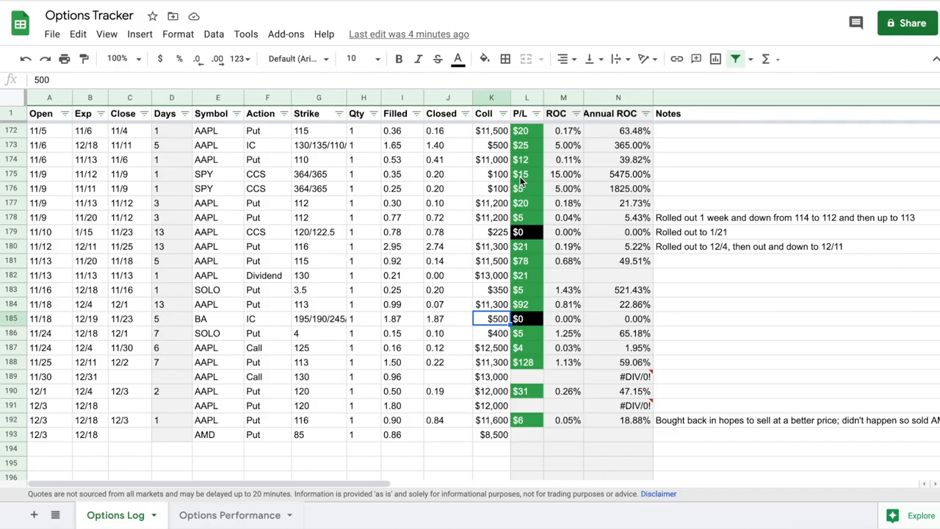
{"action": "scroll", "coordinate": [520, 180], "scroll_direction": "up", "scroll_amount": 5}
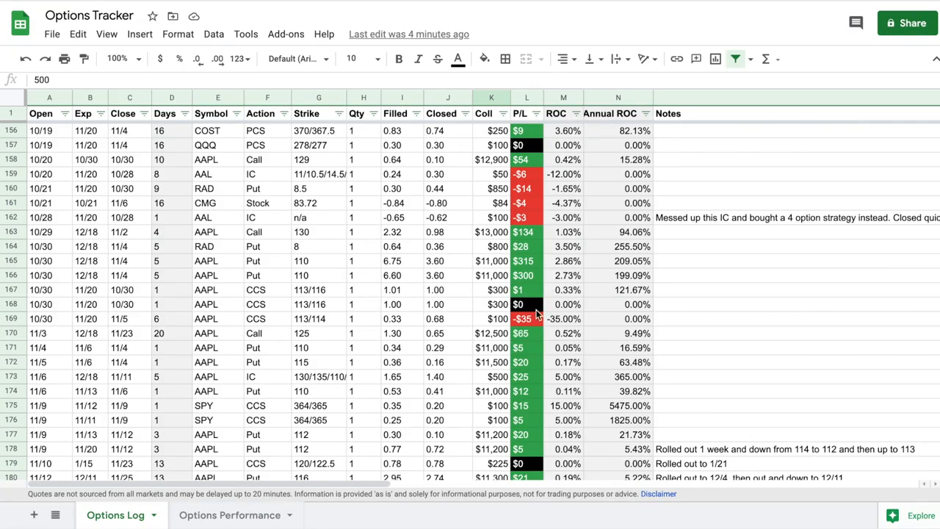
{"action": "scroll", "coordinate": [537, 310], "scroll_direction": "down", "scroll_amount": 1}
{"action": "scroll", "coordinate": [537, 310], "scroll_direction": "up", "scroll_amount": 7}
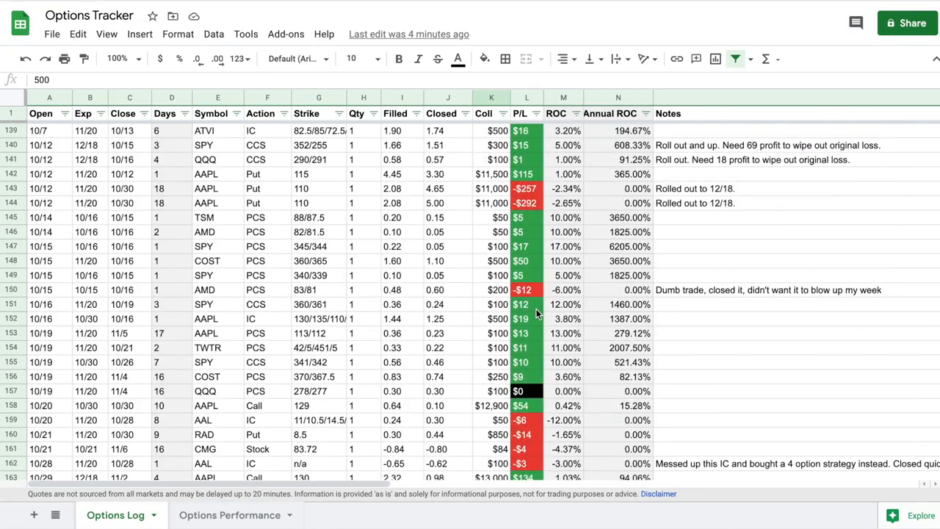
{"action": "scroll", "coordinate": [536, 312], "scroll_direction": "down", "scroll_amount": 5}
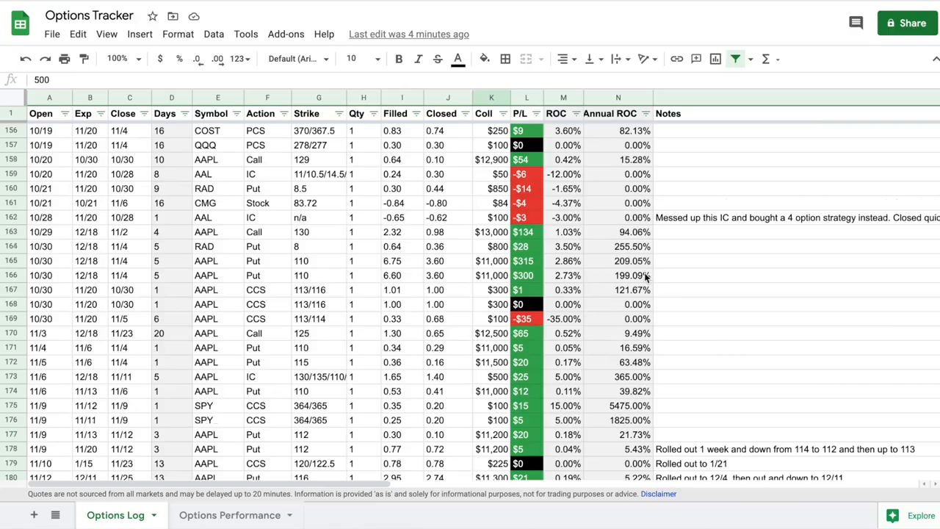
{"action": "scroll", "coordinate": [644, 276], "scroll_direction": "down", "scroll_amount": 12}
{"action": "scroll", "coordinate": [645, 277], "scroll_direction": "up", "scroll_amount": 13}
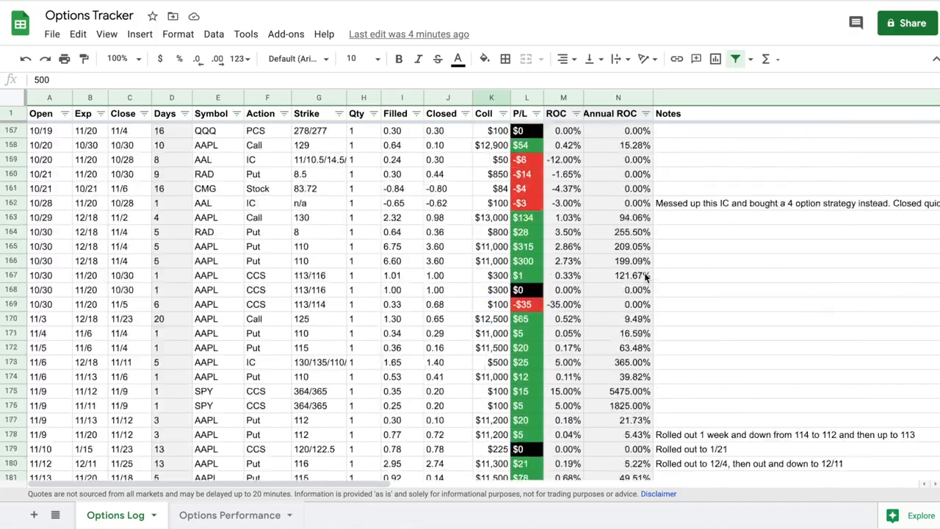
{"action": "scroll", "coordinate": [645, 277], "scroll_direction": "down", "scroll_amount": 7}
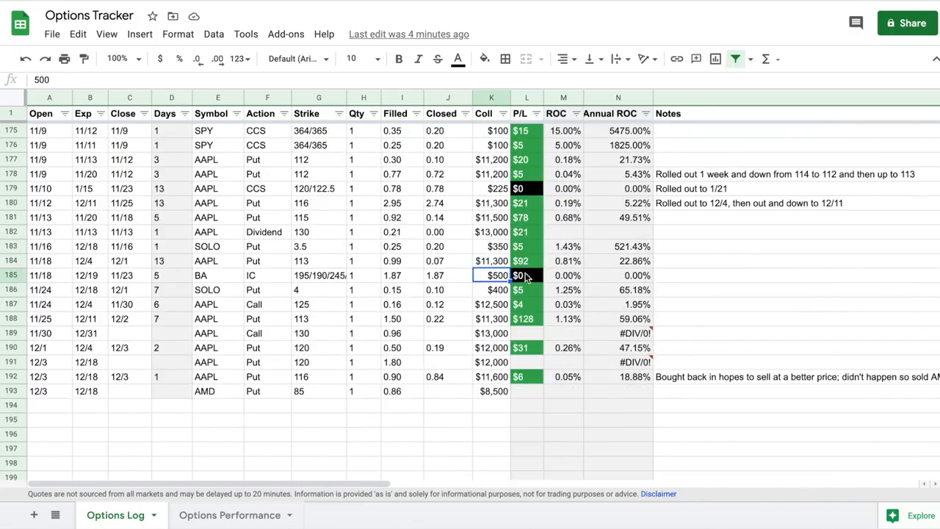
- Try a Closed price of 0 on the open AAPL 130 call (J189) and clear the entry again
{"action": "left_click", "coordinate": [520, 334]}
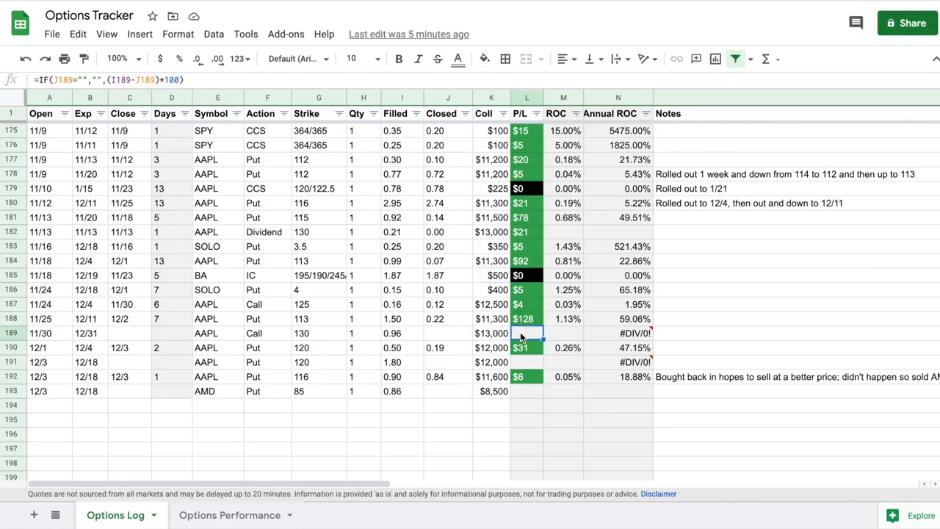
{"action": "left_click", "coordinate": [432, 334]}
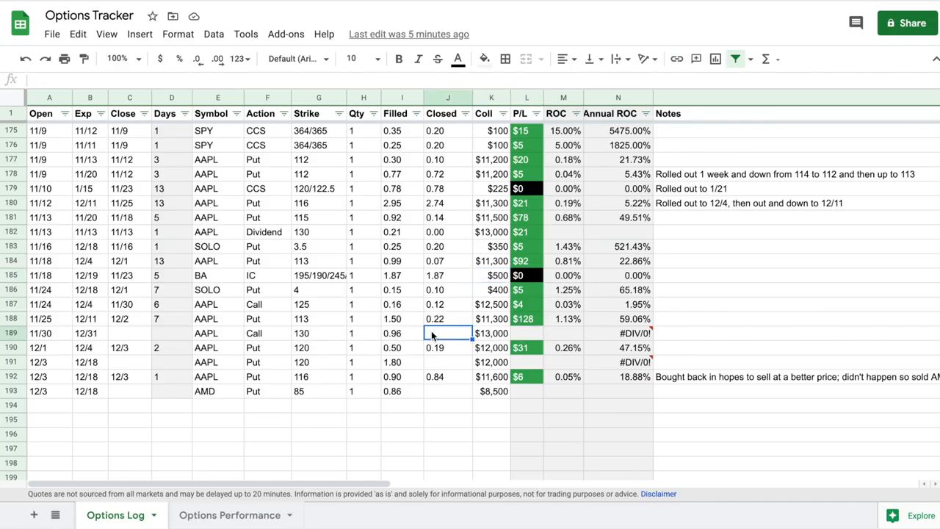
{"action": "type", "text": "0"}
{"action": "key", "text": "Tab"}
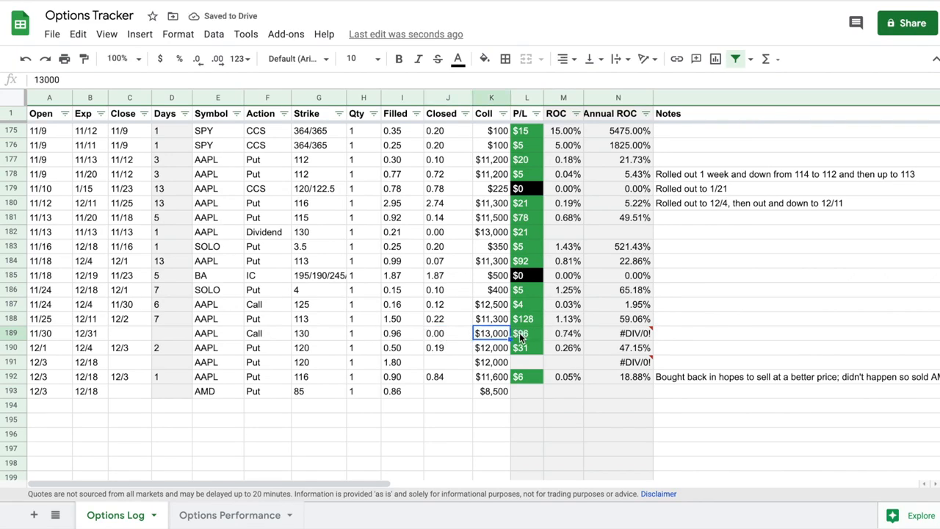
{"action": "left_click", "coordinate": [441, 334]}
{"action": "key", "text": "Delete"}
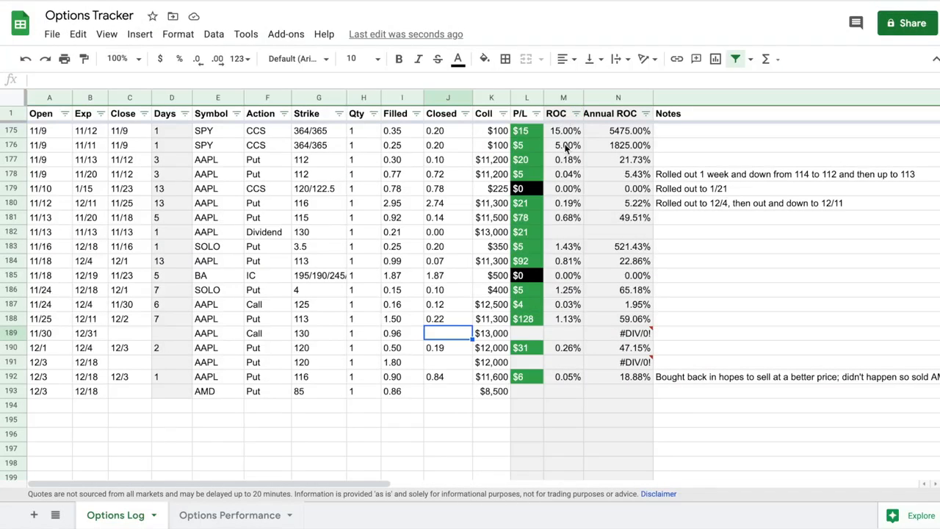
- Inspect the ROC and Annual ROC formulas of the AAPL put in row 188, together with its Days cell
{"action": "left_click", "coordinate": [570, 320]}
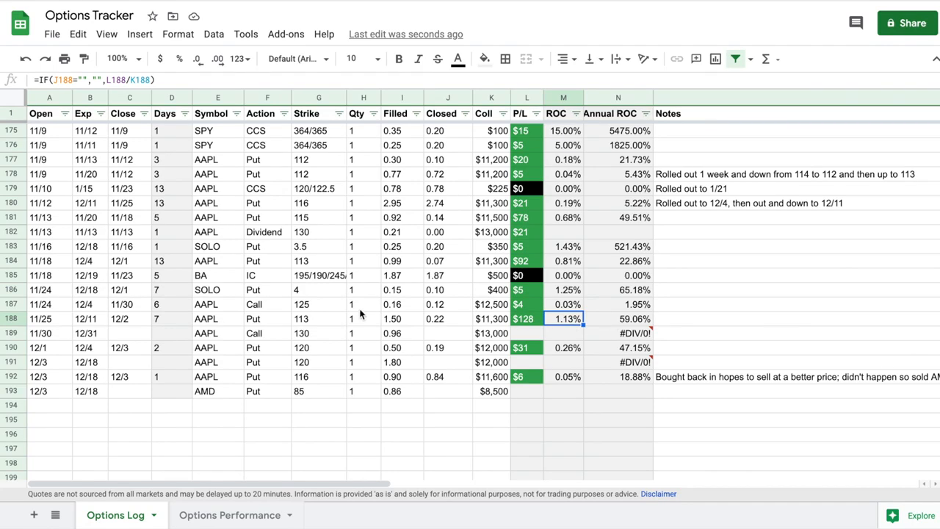
{"action": "left_click", "coordinate": [167, 319]}
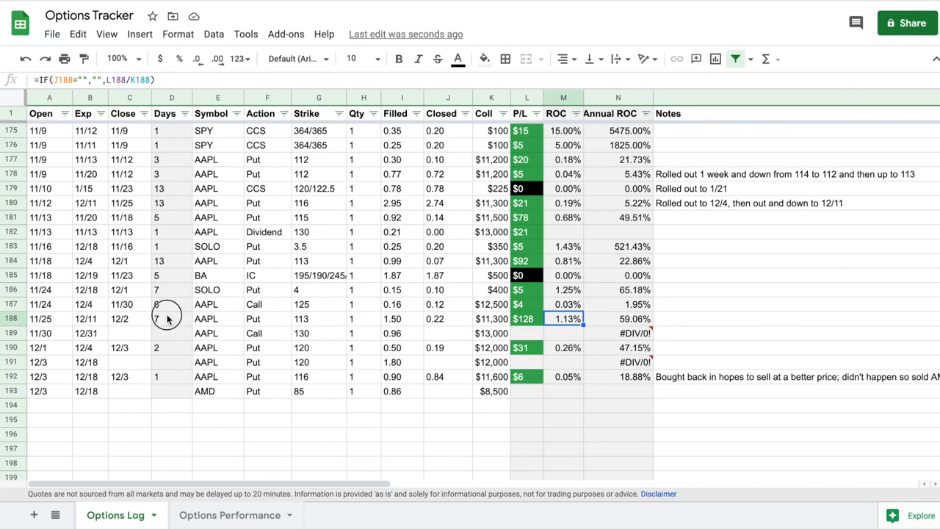
{"action": "left_click", "coordinate": [610, 319]}
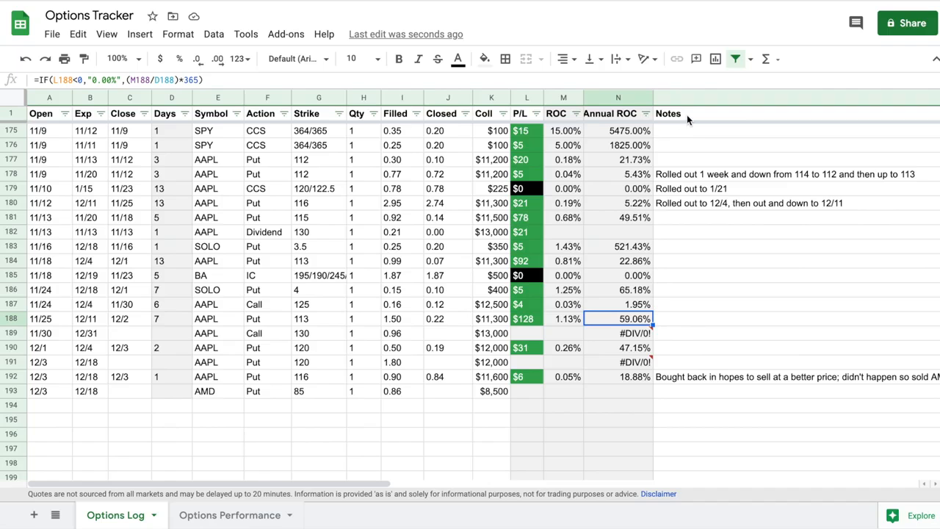
- Scan the Notes column of the log for comments recorded against the trades
{"action": "scroll", "coordinate": [724, 313], "scroll_direction": "up", "scroll_amount": 1}
{"action": "scroll", "coordinate": [724, 313], "scroll_direction": "down", "scroll_amount": 1}
{"action": "scroll", "coordinate": [689, 264], "scroll_direction": "up", "scroll_amount": 3}
{"action": "scroll", "coordinate": [689, 264], "scroll_direction": "up", "scroll_amount": 6}
{"action": "scroll", "coordinate": [689, 265], "scroll_direction": "down", "scroll_amount": 8}
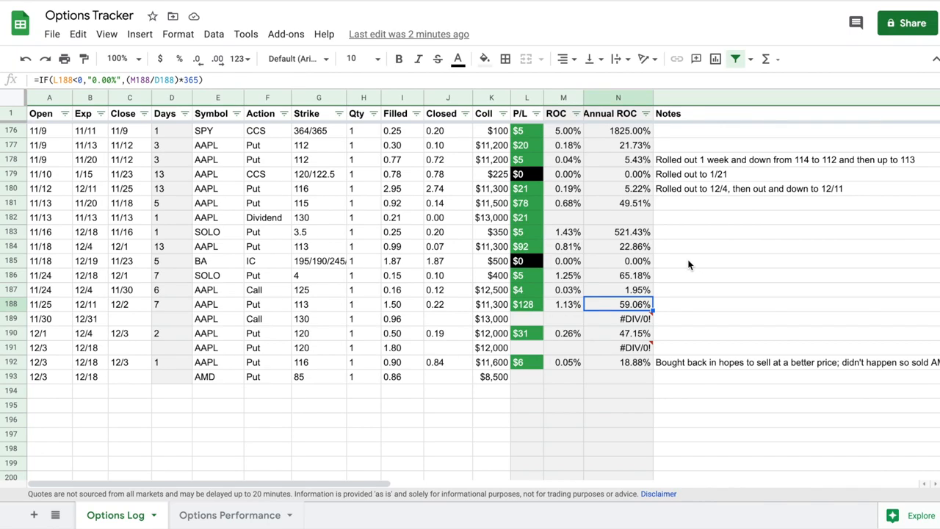
{"action": "scroll", "coordinate": [689, 264], "scroll_direction": "up", "scroll_amount": 1}
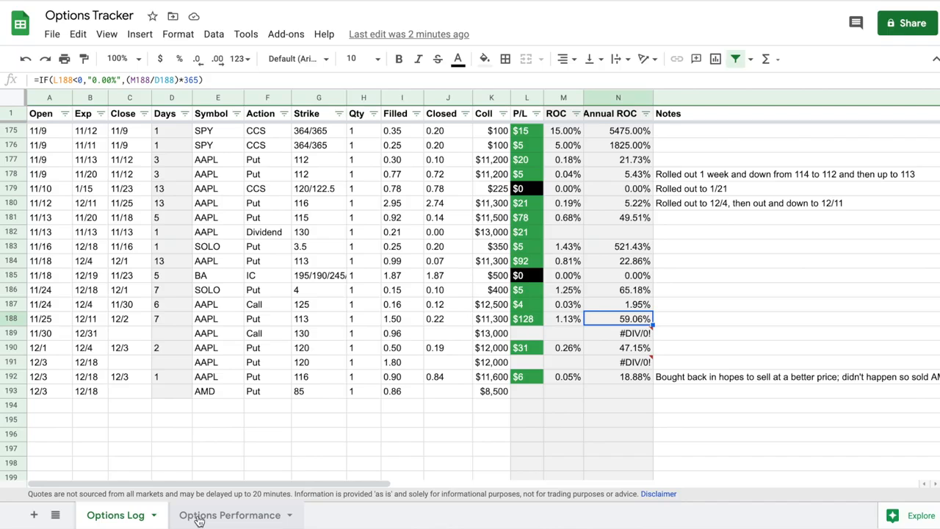
- On the Options Performance sheet, inspect the Total Return % and Annualized % formulas for Me and SPY, and the Avg Days formula
{"action": "left_click", "coordinate": [199, 519]}
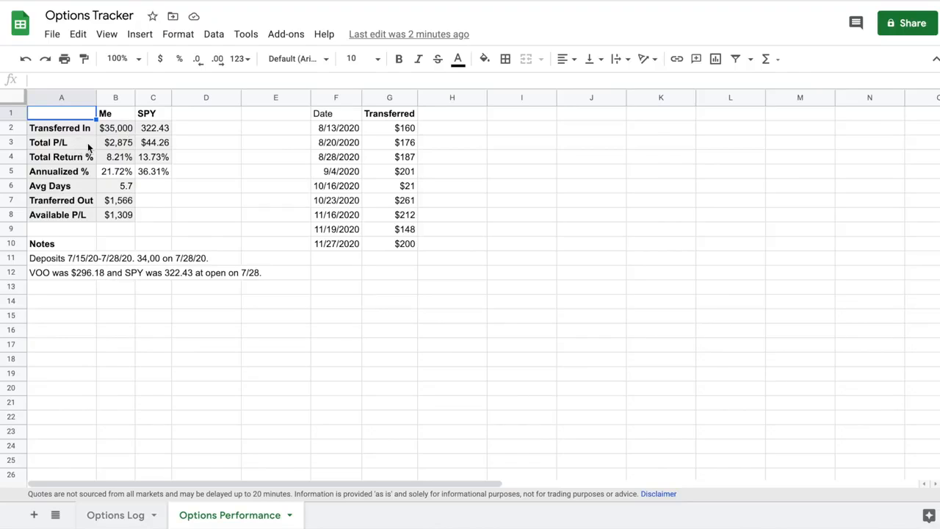
{"action": "left_click", "coordinate": [124, 163]}
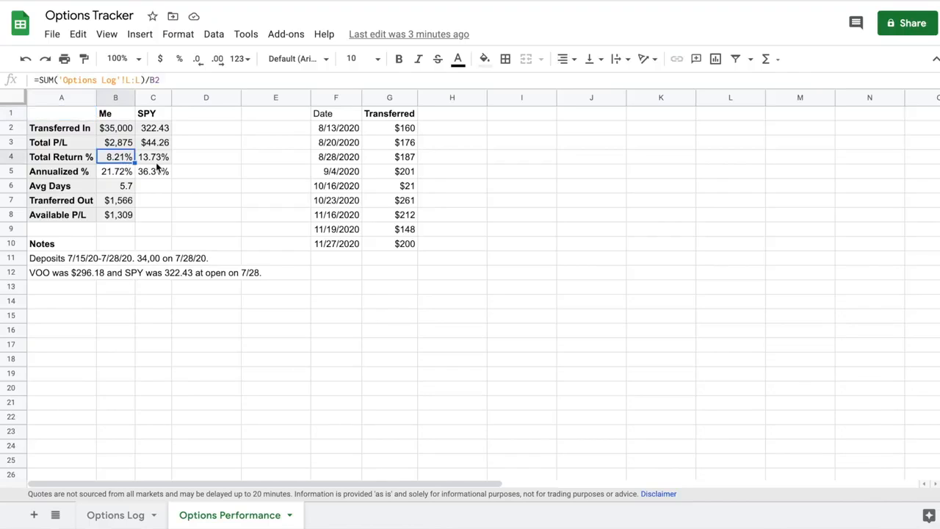
{"action": "left_click", "coordinate": [160, 166]}
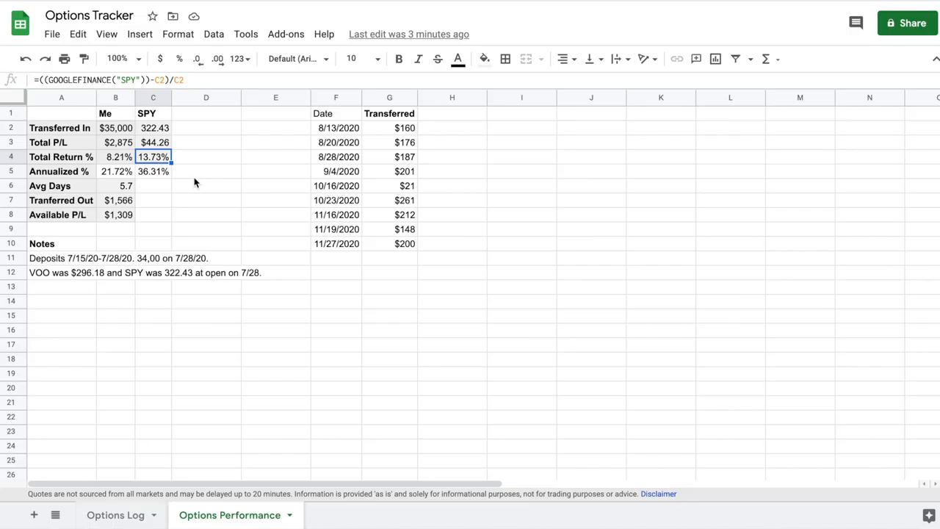
{"action": "left_click", "coordinate": [147, 176]}
{"action": "left_click", "coordinate": [121, 174]}
{"action": "left_click", "coordinate": [127, 188]}
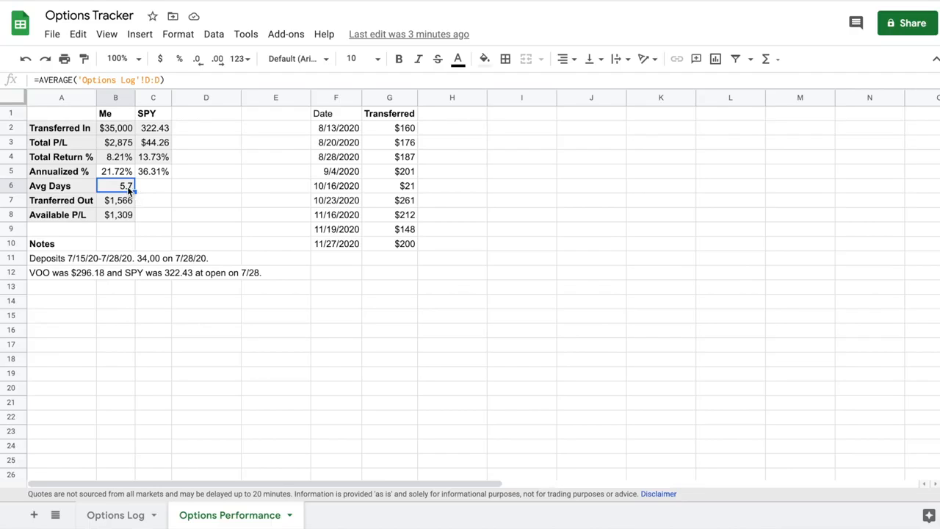
- Check the Days column in Options Log, and inspect the Transferred Out and Available P/L formulas on Options Performance
{"action": "left_click", "coordinate": [116, 515]}
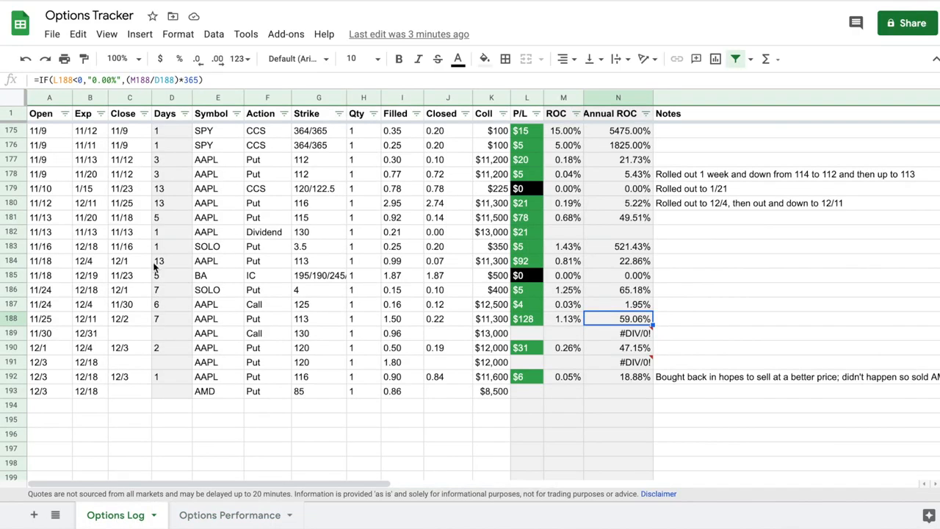
{"action": "left_click", "coordinate": [189, 515]}
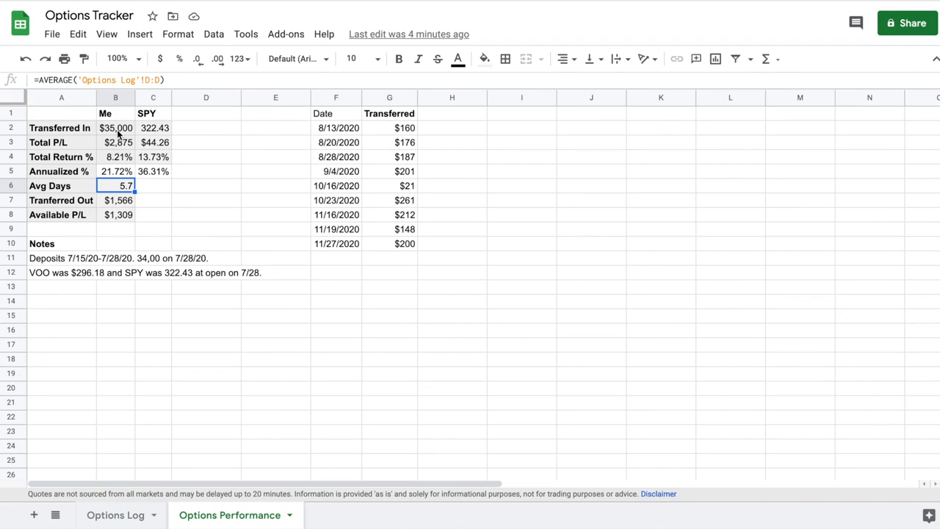
{"action": "key", "text": "Down"}
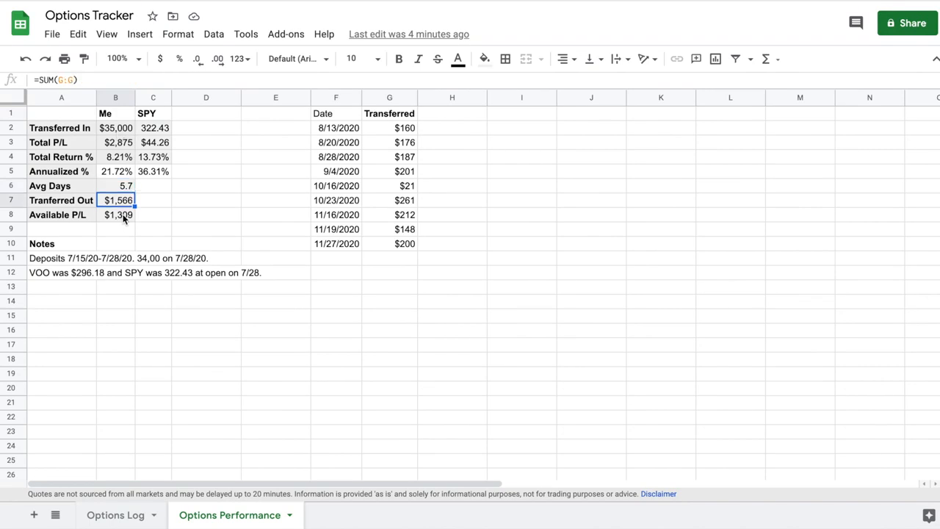
{"action": "left_click", "coordinate": [126, 215]}
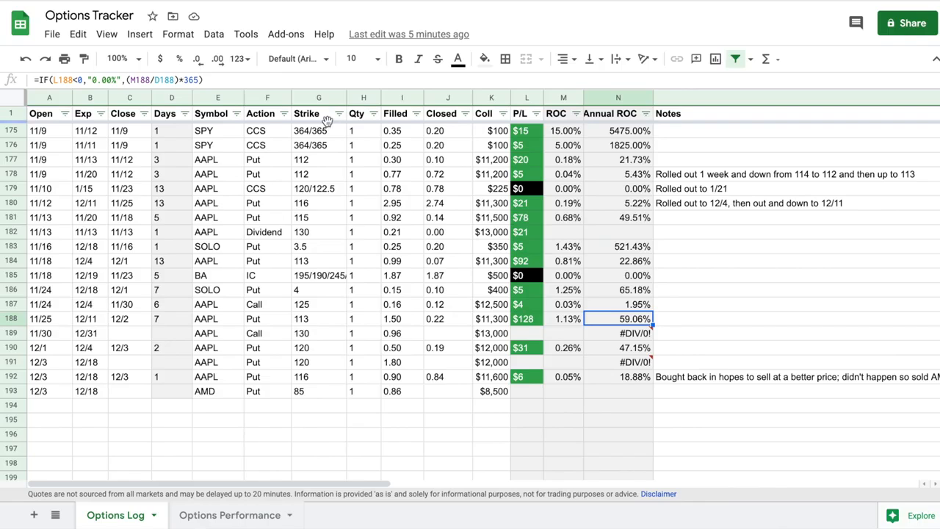
- Filter the Symbol column of Options Log to show only AAPL trades
{"action": "left_click", "coordinate": [236, 113]}
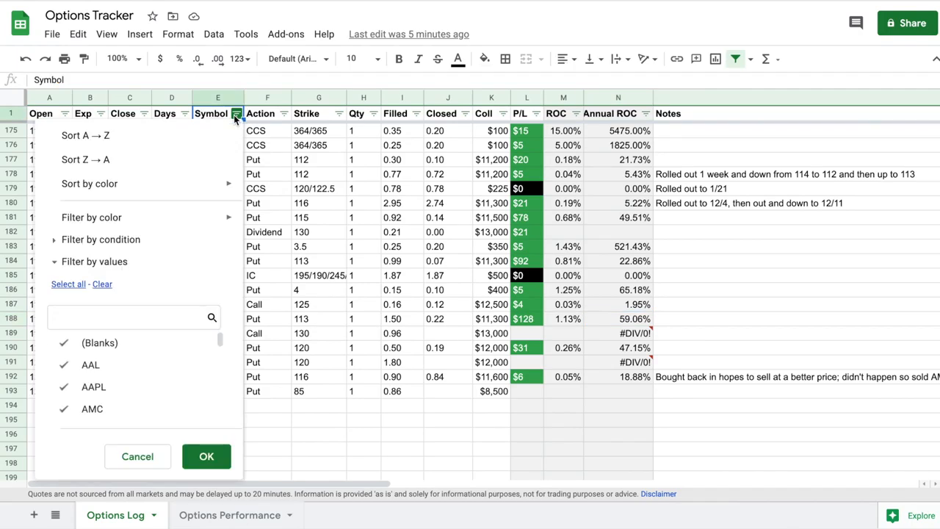
{"action": "left_click", "coordinate": [101, 285]}
{"action": "left_click", "coordinate": [93, 386]}
{"action": "left_click", "coordinate": [206, 456]}
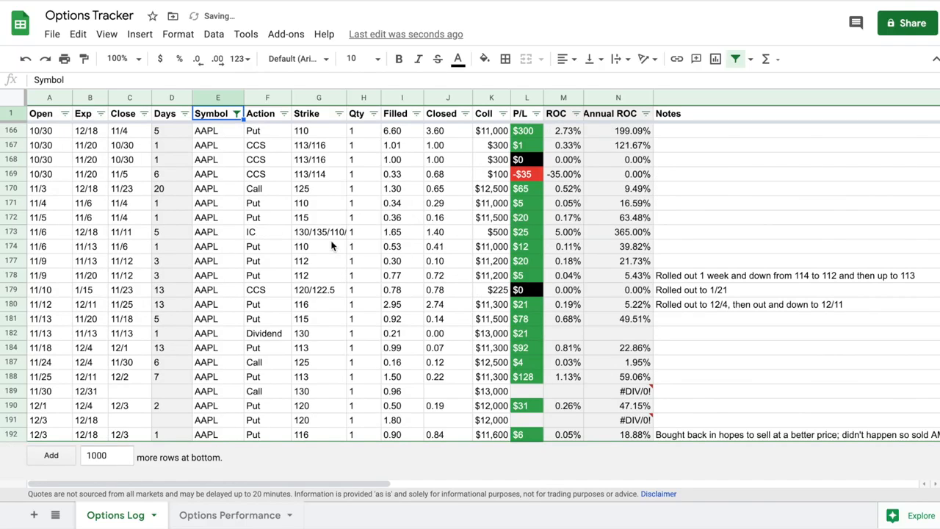
- Filter the Action column to Call only and sum the P/L of the closed AAPL calls in rows 92 to 187
{"action": "left_click", "coordinate": [284, 114]}
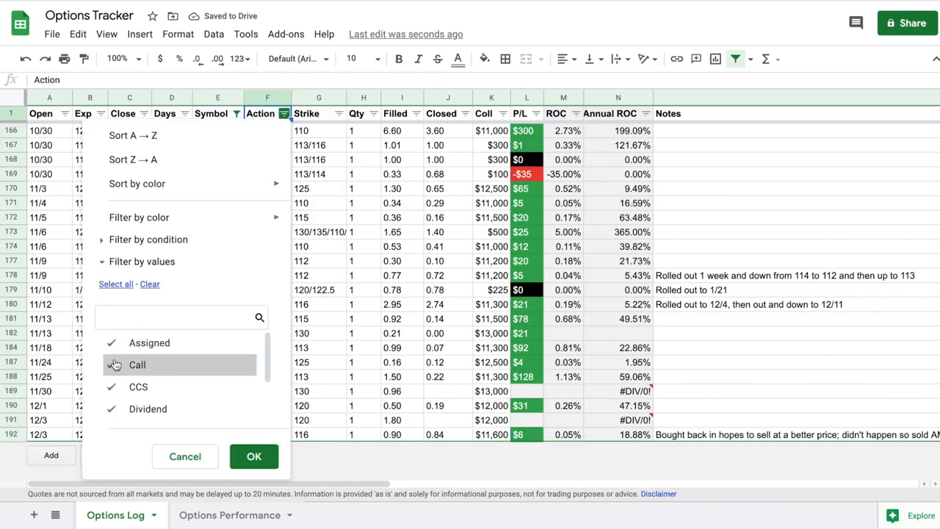
{"action": "left_click", "coordinate": [149, 284]}
{"action": "left_click", "coordinate": [140, 365]}
{"action": "scroll", "coordinate": [147, 375], "scroll_direction": "down", "scroll_amount": 1}
{"action": "scroll", "coordinate": [147, 375], "scroll_direction": "down", "scroll_amount": 2}
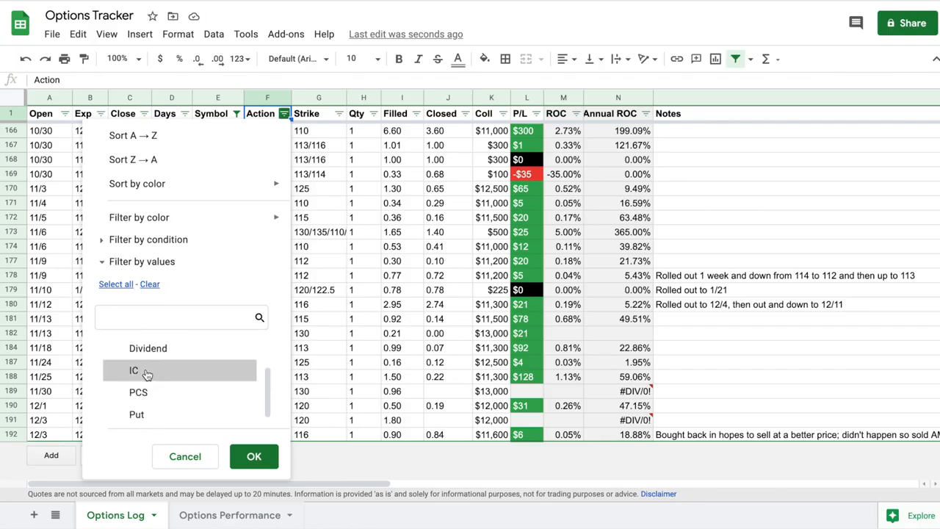
{"action": "left_click", "coordinate": [254, 457]}
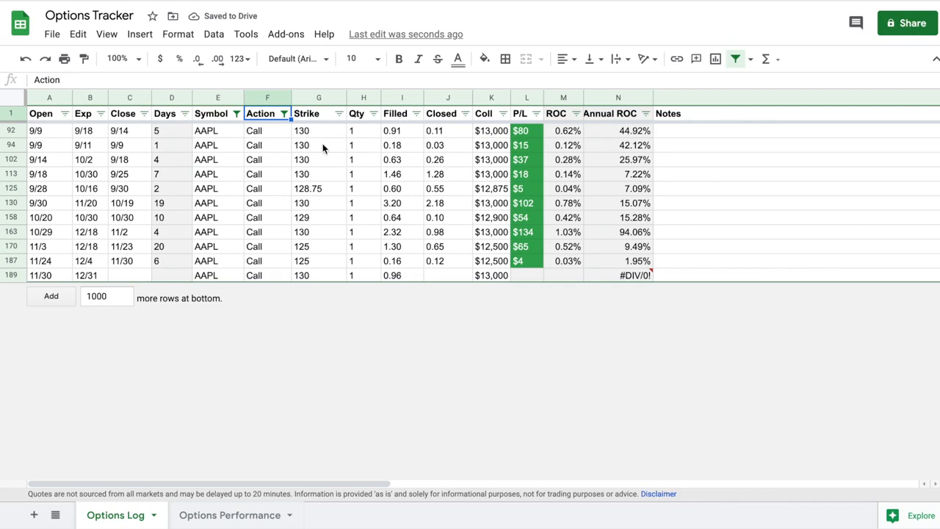
{"action": "left_click_drag", "start_coordinate": [533, 131], "coordinate": [529, 263]}
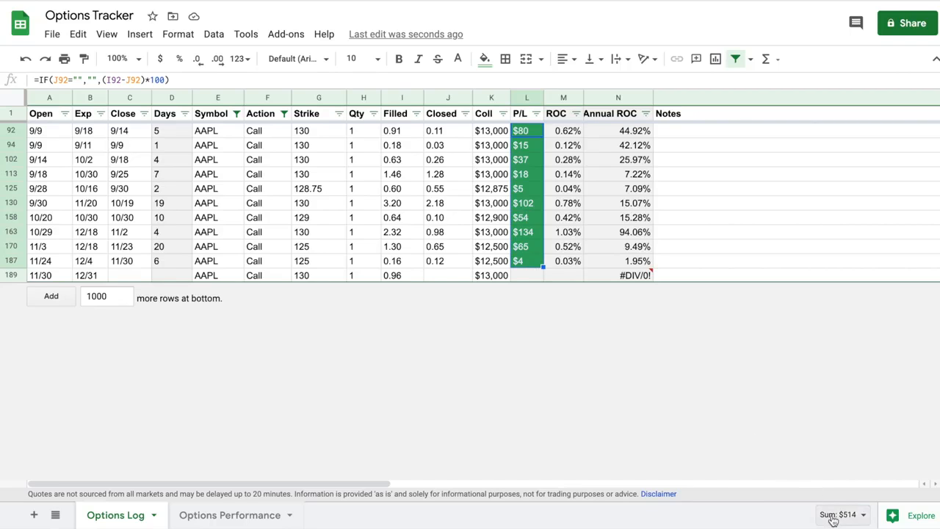
- Add Put to the Action filter alongside Call and sum the whole P/L column for the AAPL calls and puts
{"action": "left_click", "coordinate": [284, 113]}
{"action": "scroll", "coordinate": [199, 355], "scroll_direction": "down", "scroll_amount": 2}
{"action": "left_click", "coordinate": [164, 411]}
{"action": "left_click", "coordinate": [252, 459]}
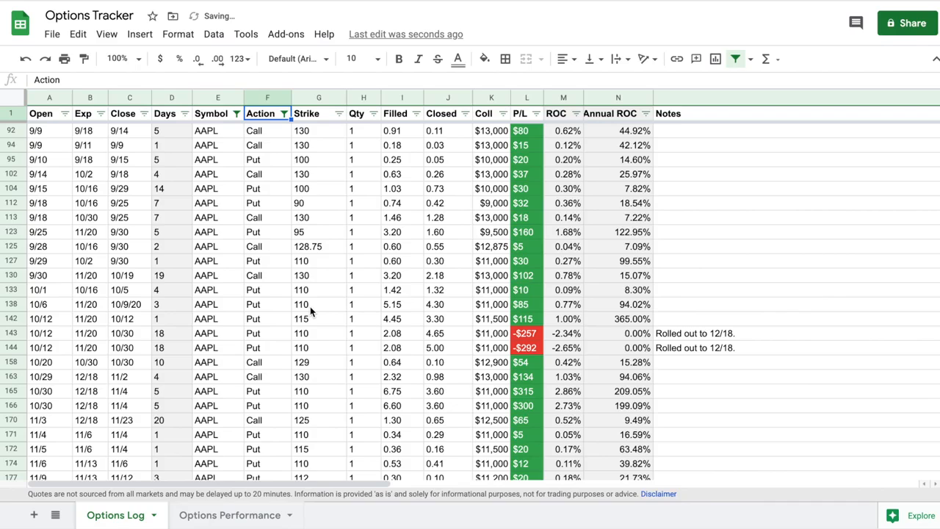
{"action": "scroll", "coordinate": [310, 307], "scroll_direction": "up", "scroll_amount": 3}
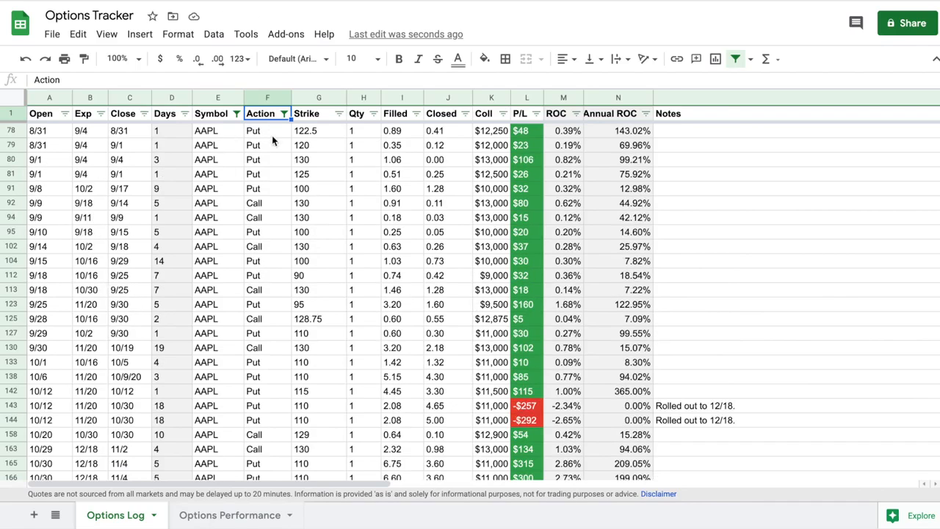
{"action": "left_click", "coordinate": [525, 100]}
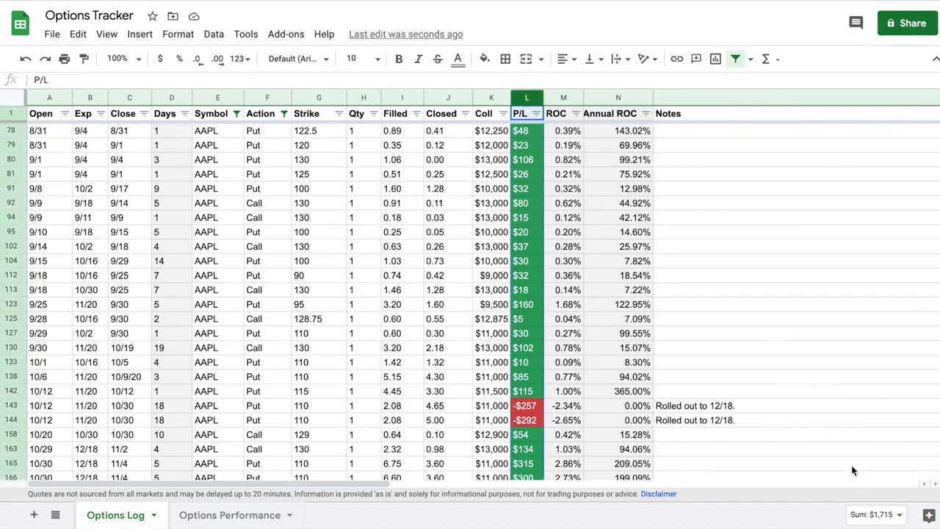
- Reset the Action and Symbol filters to include all values so every trade in the log is shown
{"action": "left_click", "coordinate": [284, 113]}
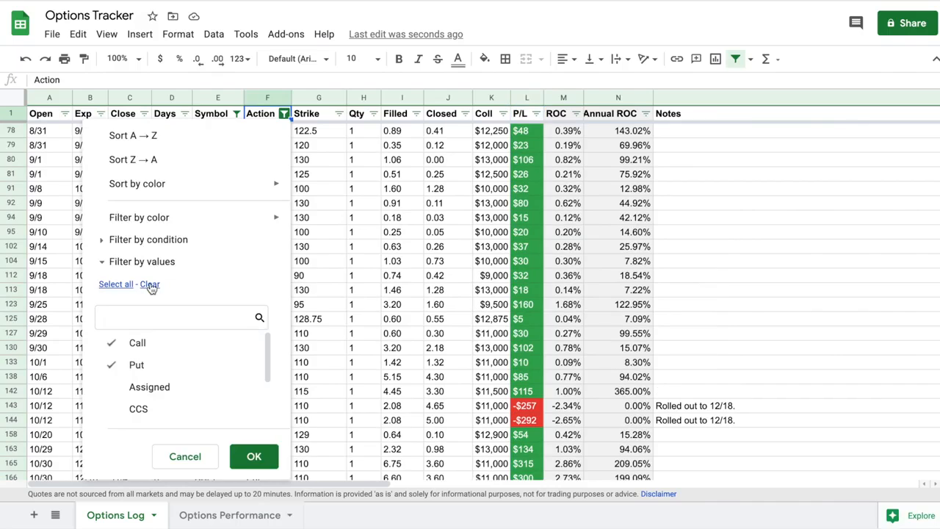
{"action": "left_click", "coordinate": [150, 285]}
{"action": "left_click", "coordinate": [116, 285]}
{"action": "left_click", "coordinate": [253, 457]}
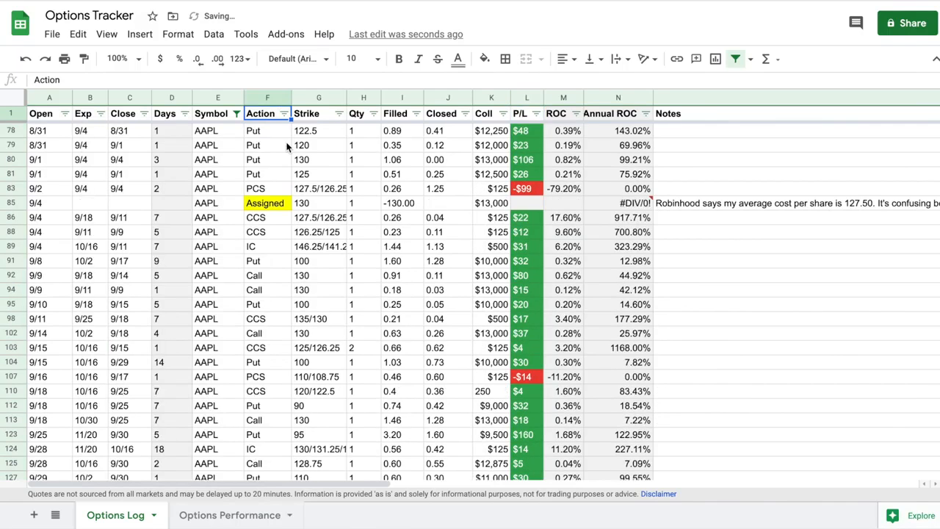
{"action": "left_click", "coordinate": [236, 113]}
{"action": "left_click", "coordinate": [68, 284]}
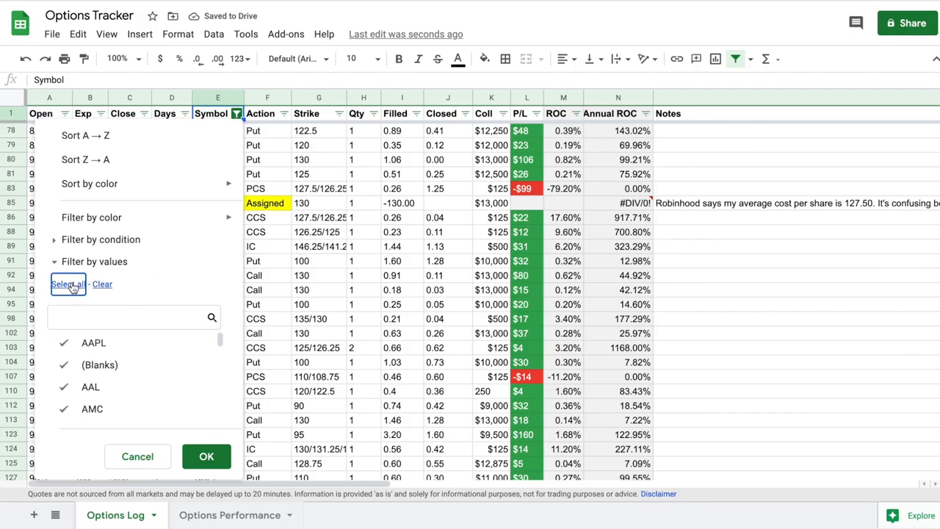
{"action": "left_click", "coordinate": [207, 457]}
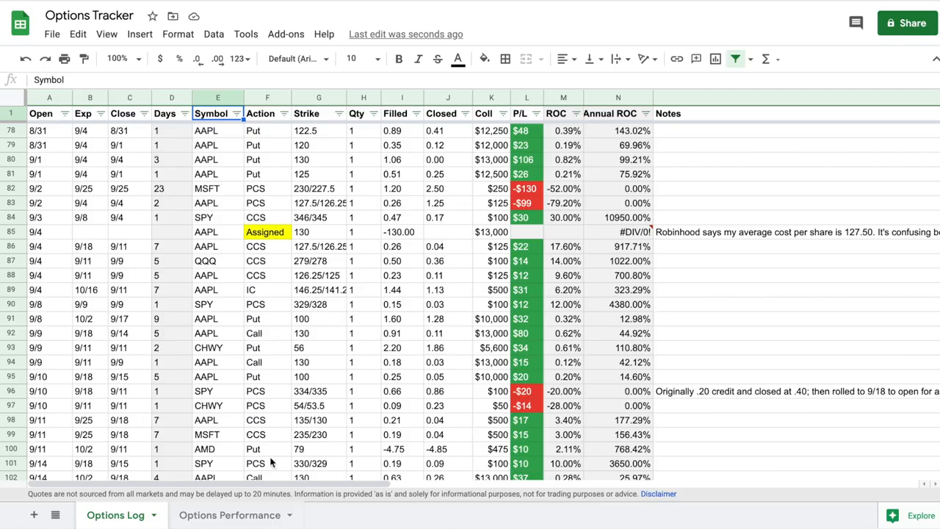
- Review the summary figures on the Options Performance sheet and return to Options Log
{"action": "left_click", "coordinate": [235, 514]}
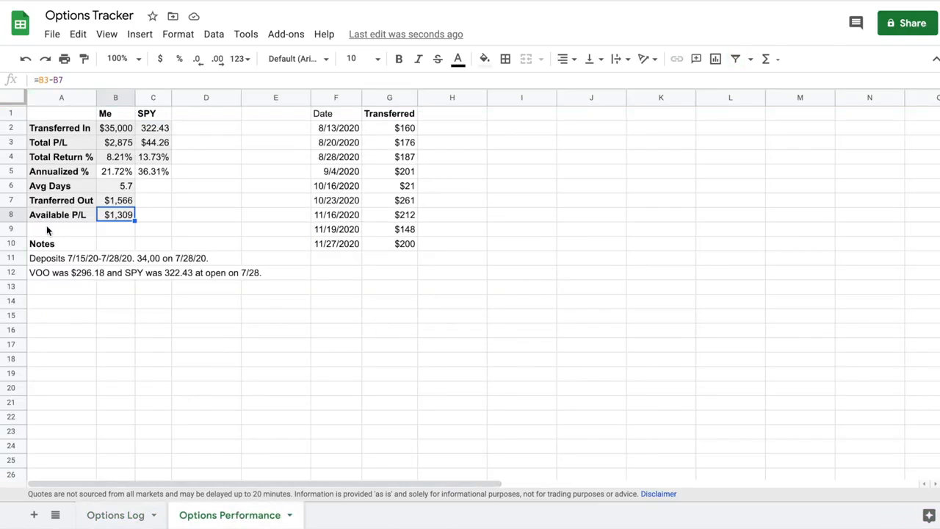
{"action": "left_click", "coordinate": [110, 515]}
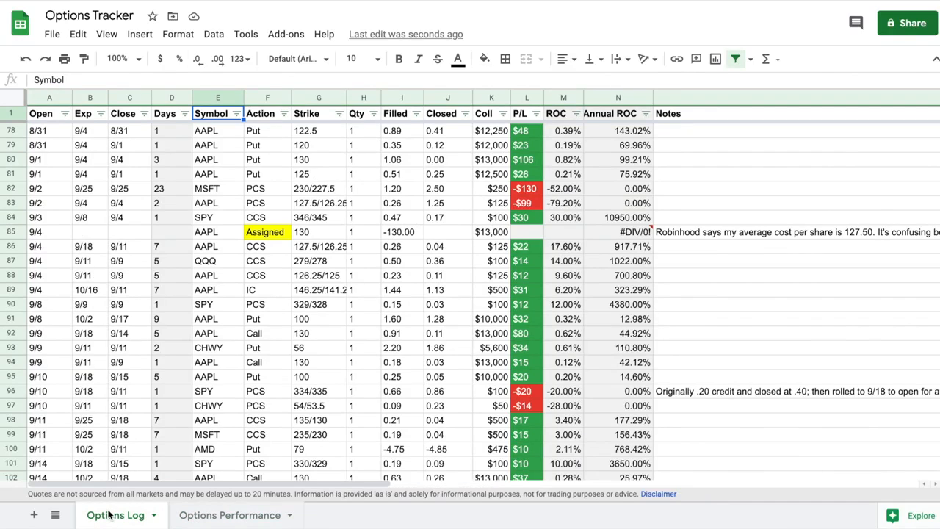